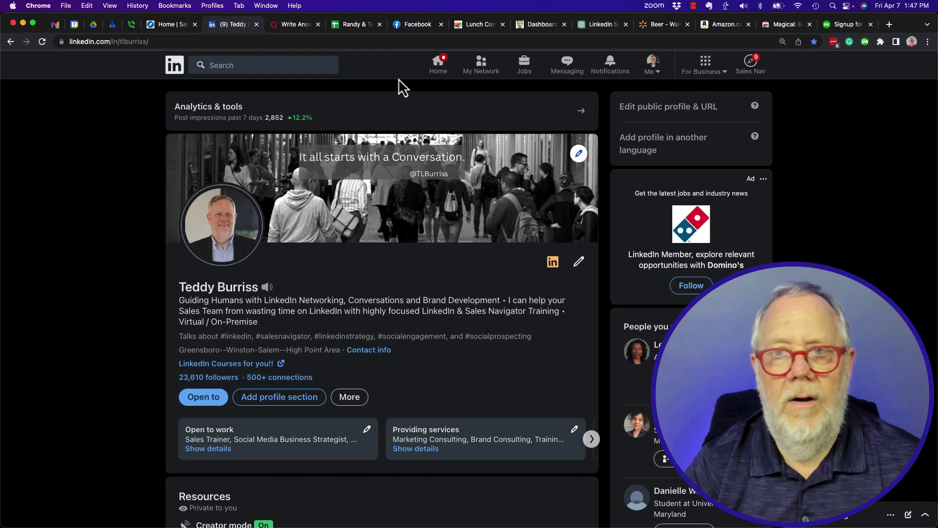
- Search 'NCWiseman', open the NCWiseman Career Support Group page and scroll through its feed
click(211, 68)
text(NCW)
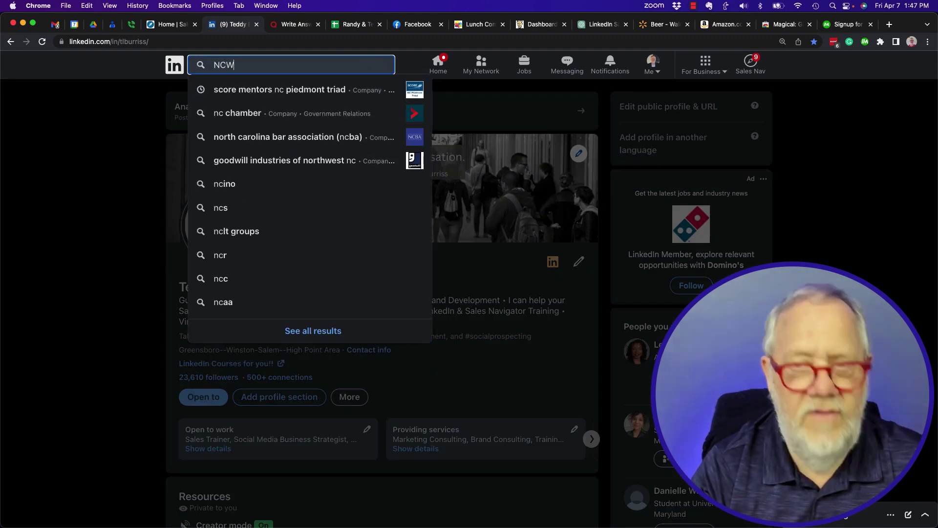
text(iseman)
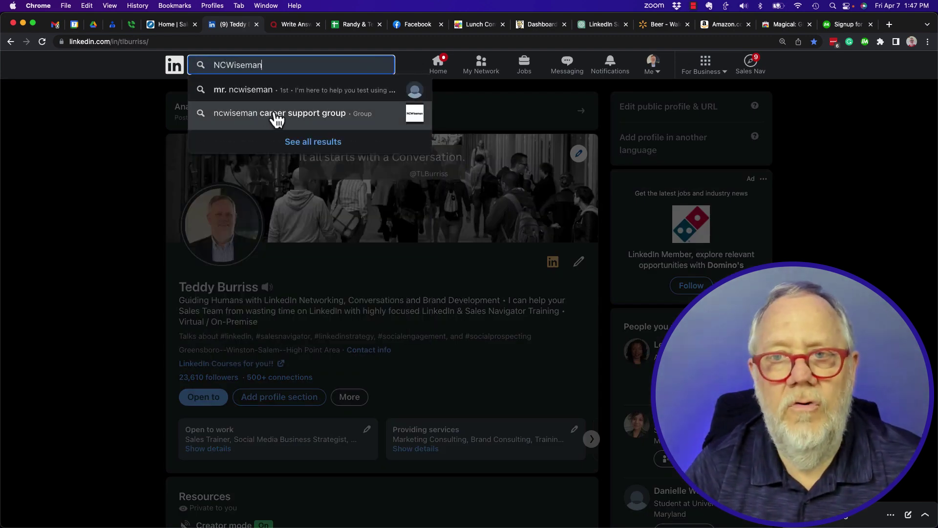
click(251, 117)
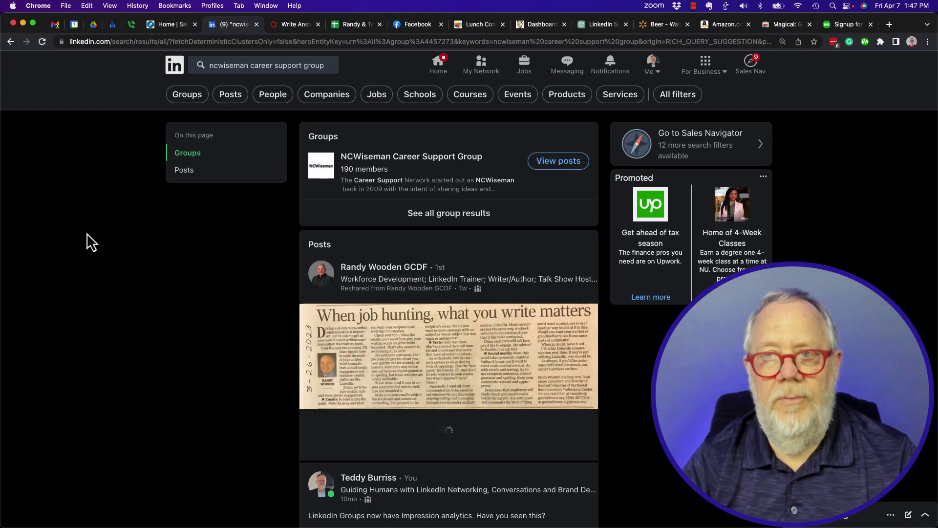
click(430, 161)
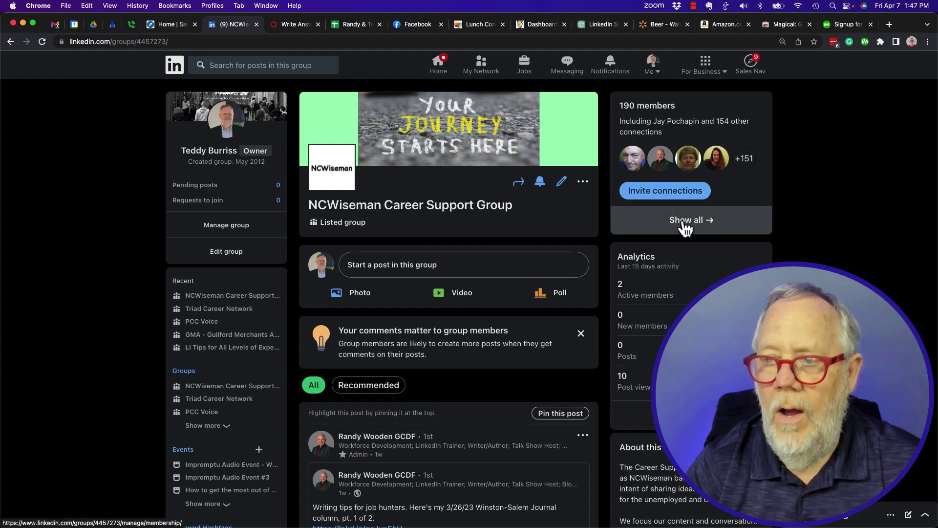
scroll(684, 225, down, 7)
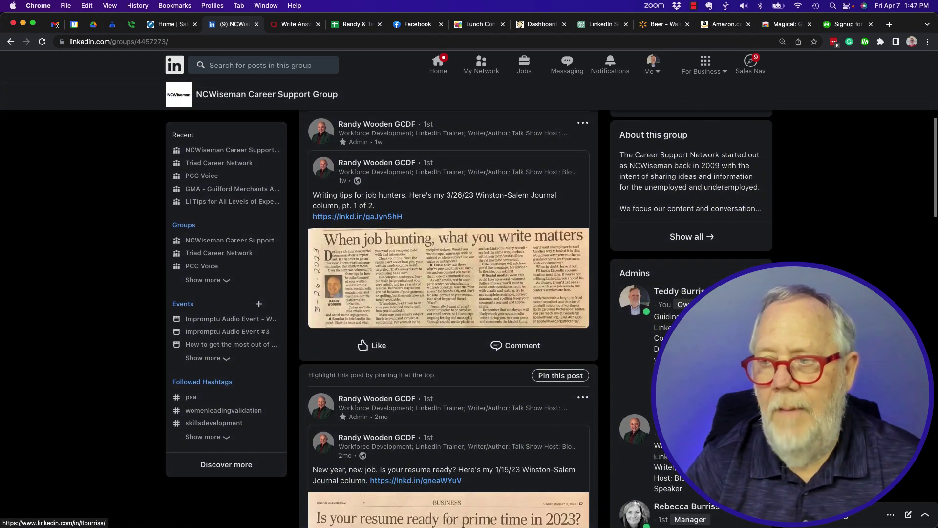
scroll(663, 271, down, 3)
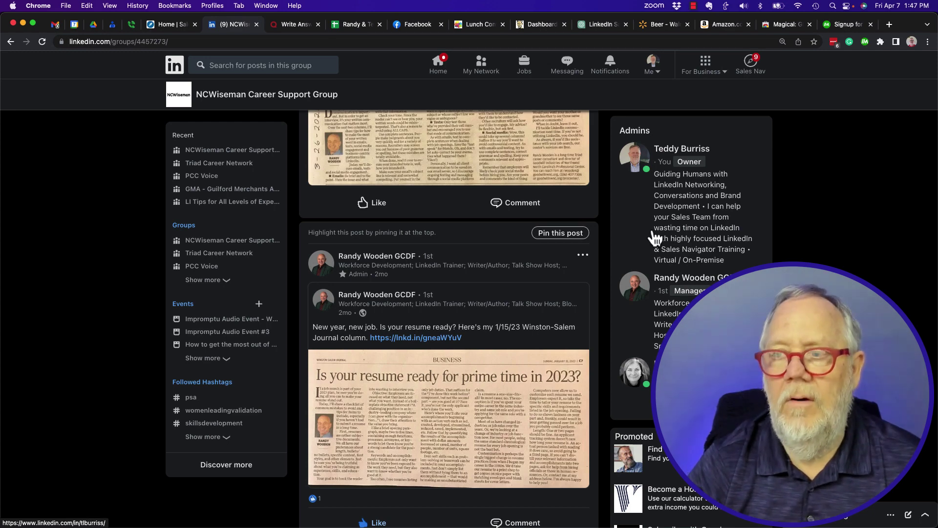
scroll(654, 242, up, 1)
scroll(681, 250, up, 1)
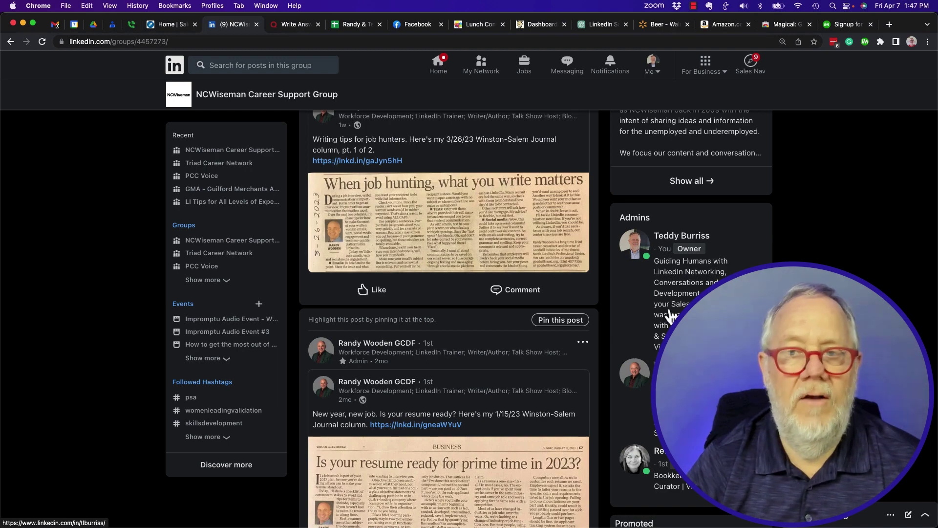
scroll(671, 316, up, 8)
scroll(671, 317, down, 1)
- Start a group post reading 'This is a test of the privacy of Group content' and add a photo
click(389, 266)
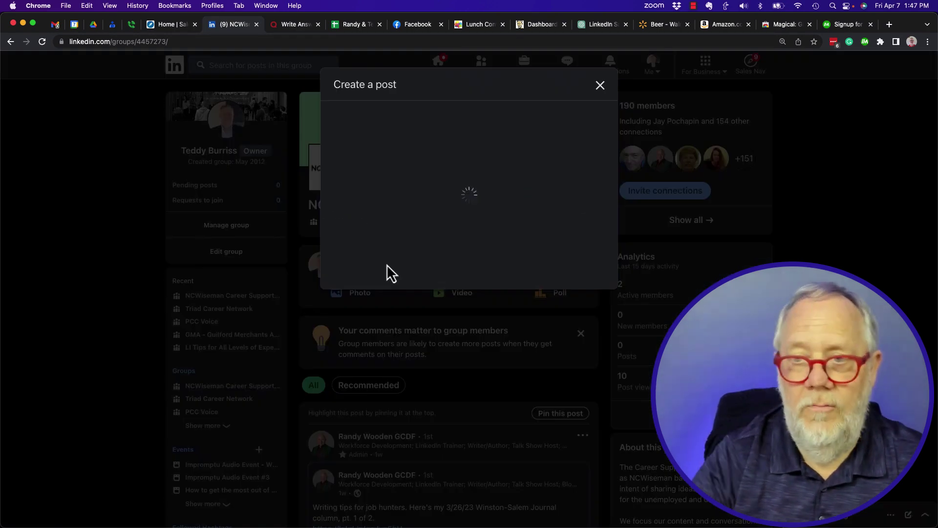
text(This is a test of the privacy of these G)
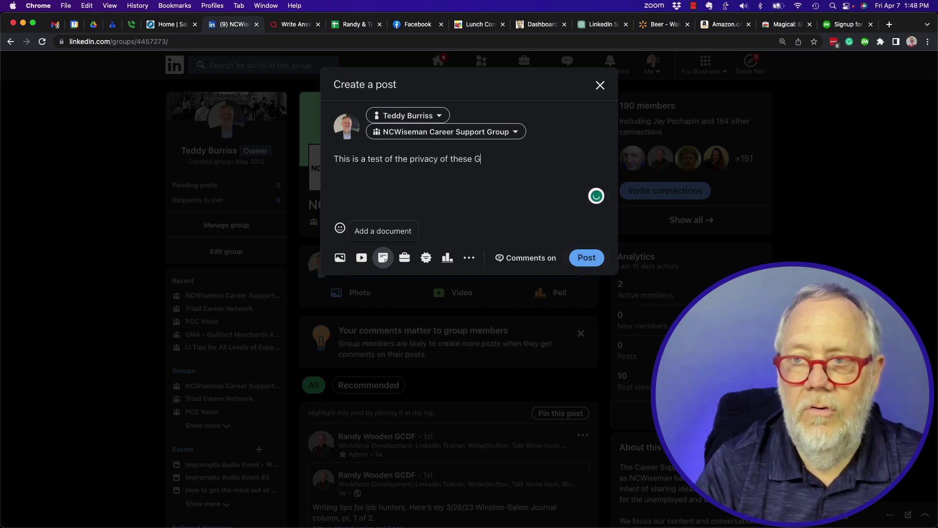
key(BackSpace)
key(BackSpace)
key(BackSpace)
key(BackSpace)
key(BackSpace)
key(BackSpace)
key(BackSpace)
text(Group content)
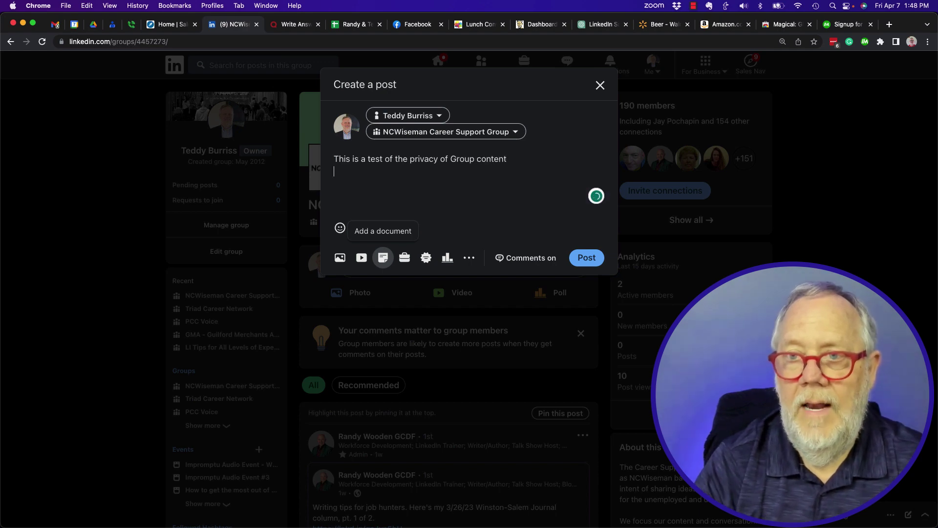
click(341, 259)
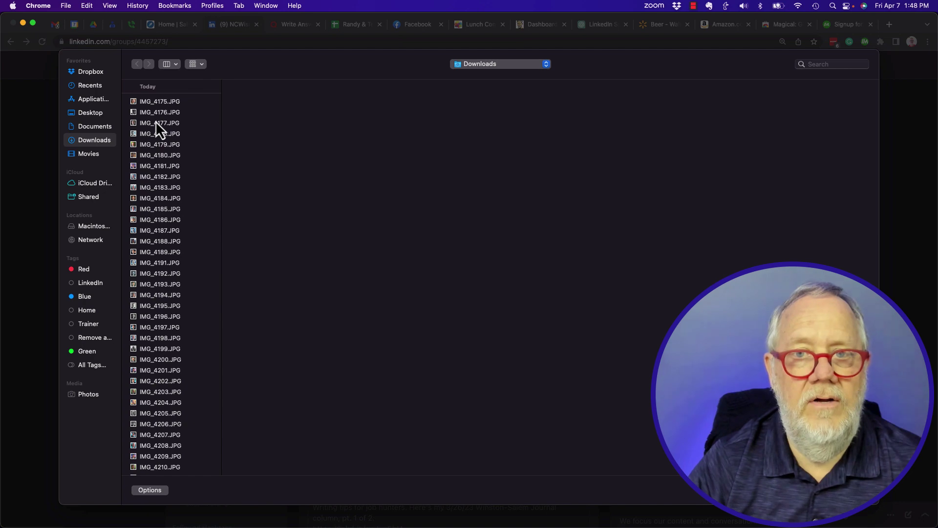
- Preview the Downloads JPGs and choose IMG_4185.JPG, the snowy portrait, for the post
click(156, 122)
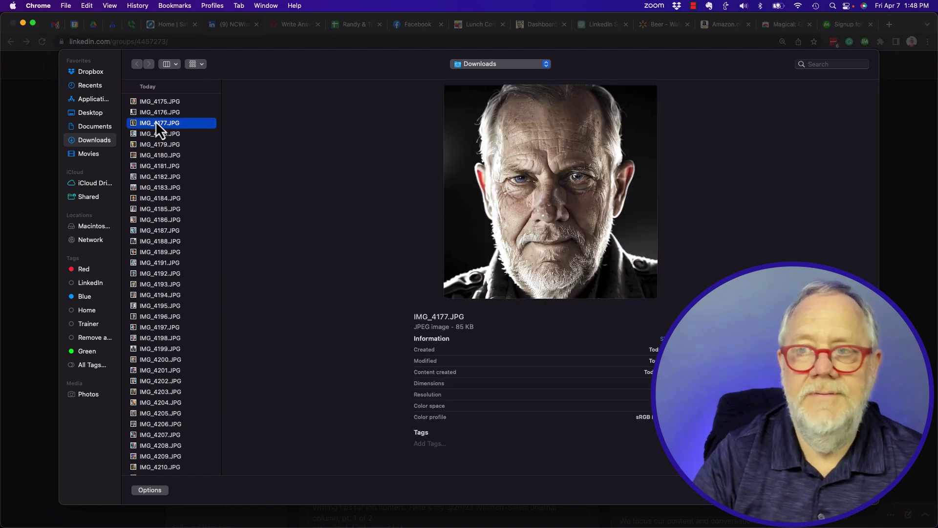
key(Down)
key(Down)
key(Down)
key(Down)
key(Down)
key(Down)
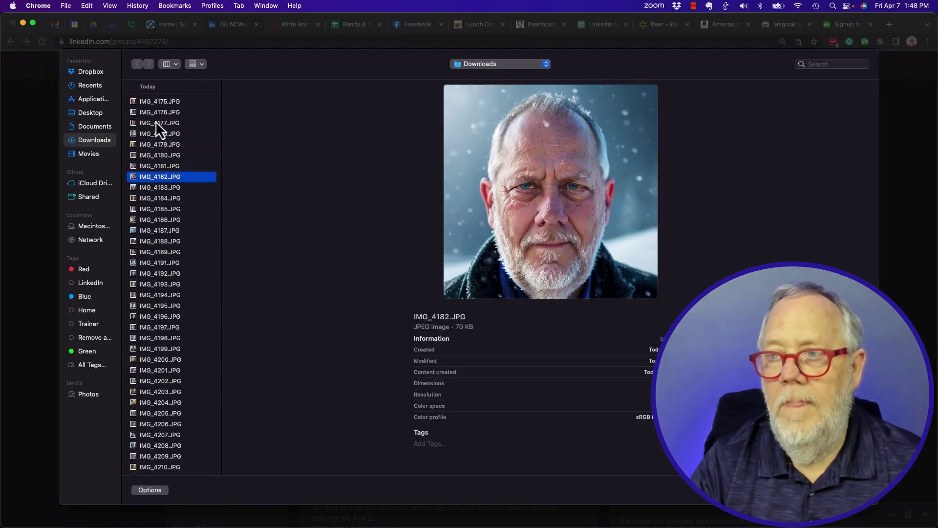
key(Up)
key(Down)
key(Down)
key(Down)
key(Down)
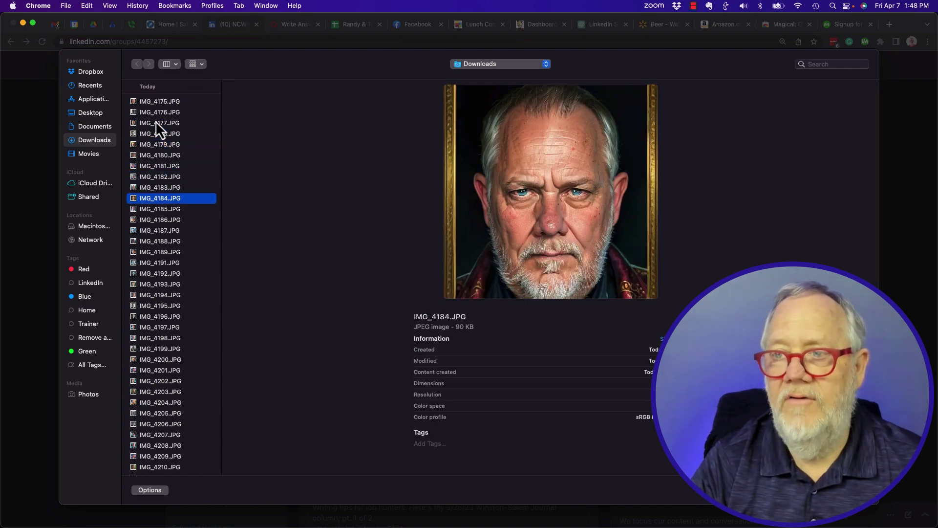
key(Up)
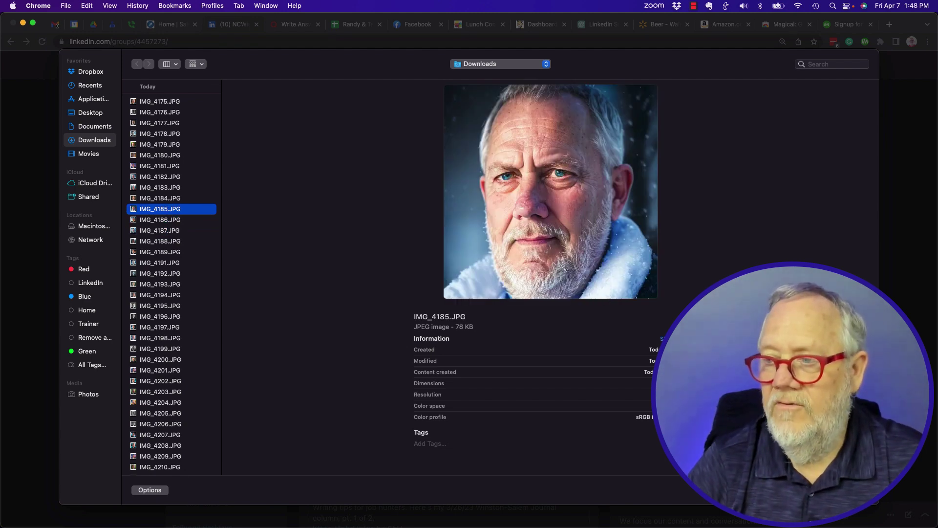
key(Return)
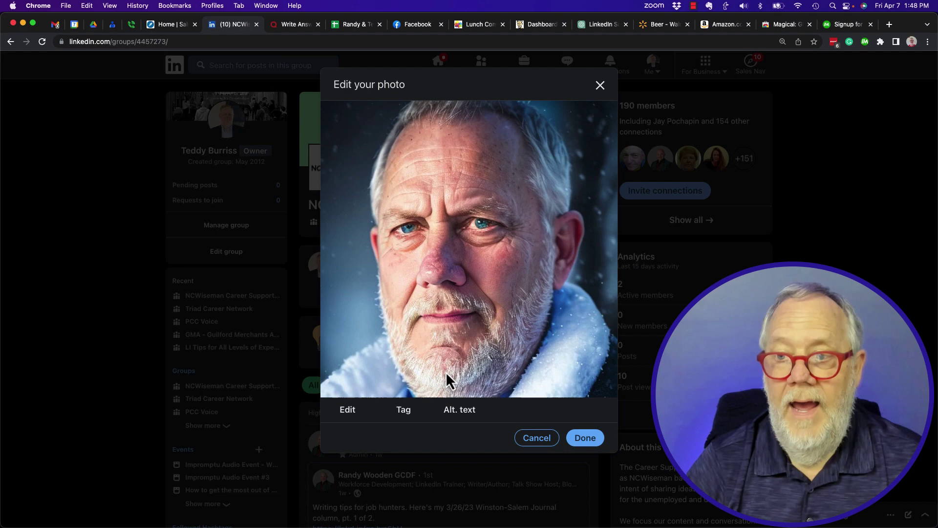
- Give the photo alt text describing it as an AI-generated image of the author, accepting Grammarly's fix
click(470, 420)
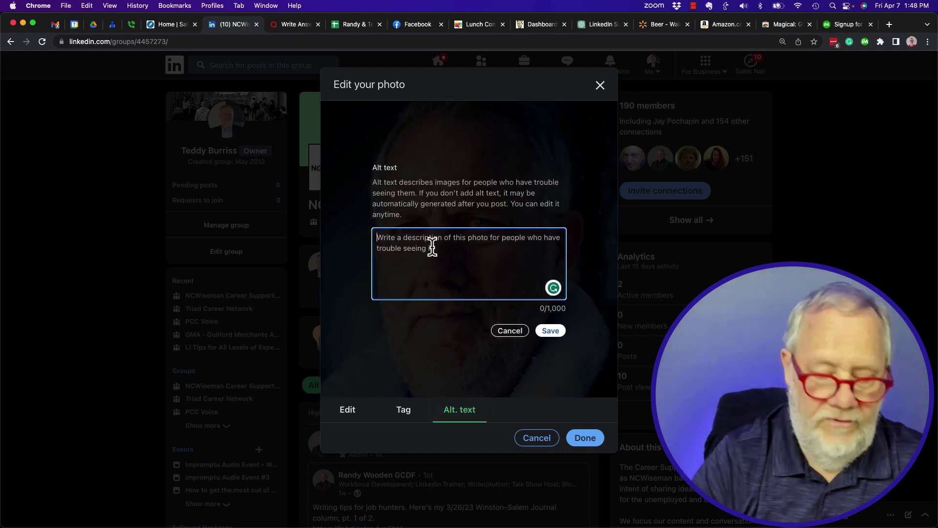
text(This)
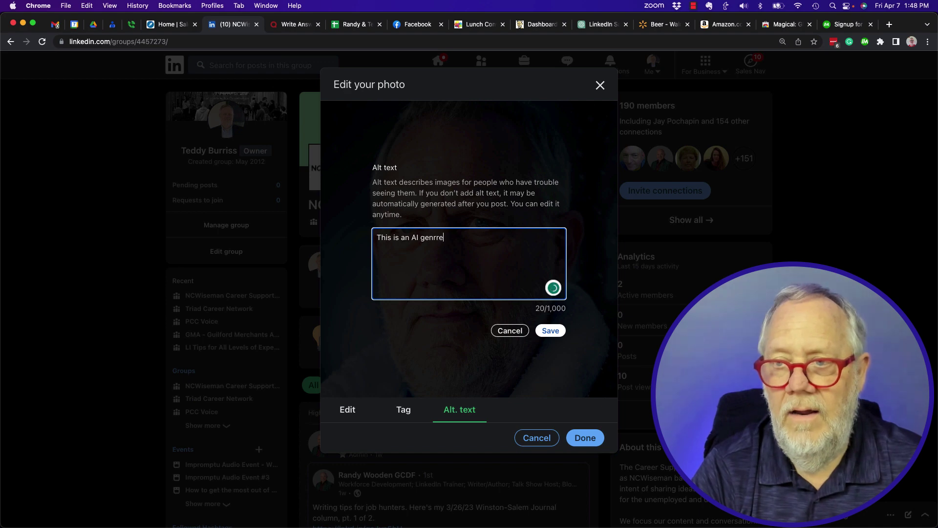
text( is an AI generated imag)
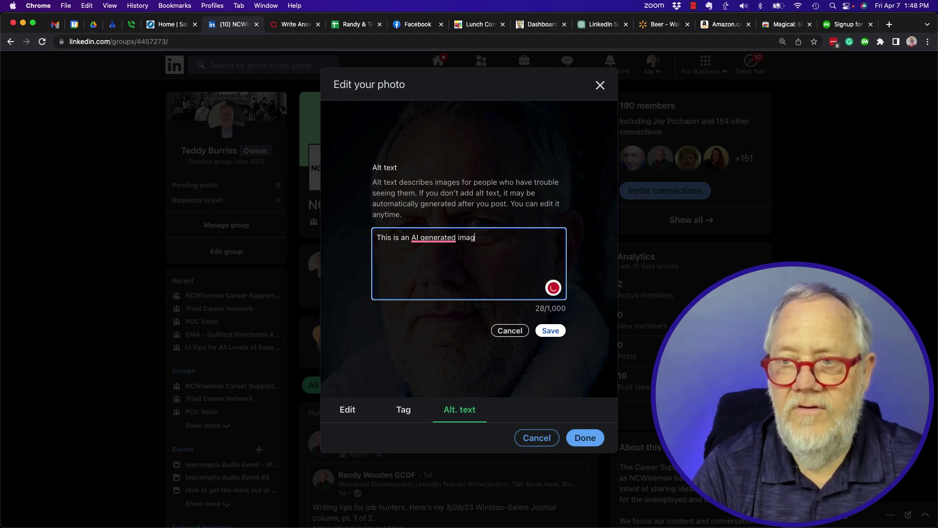
text(e of Teddy b)
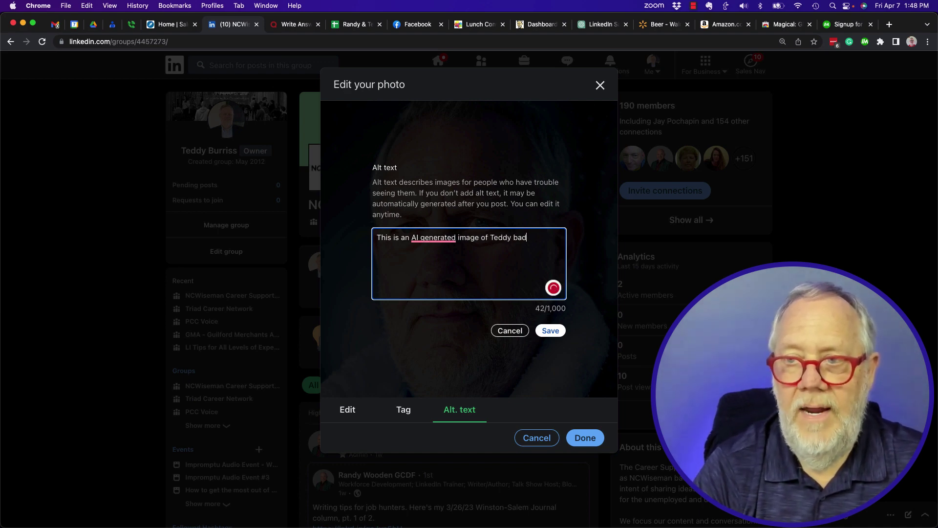
text(ased on 8 )
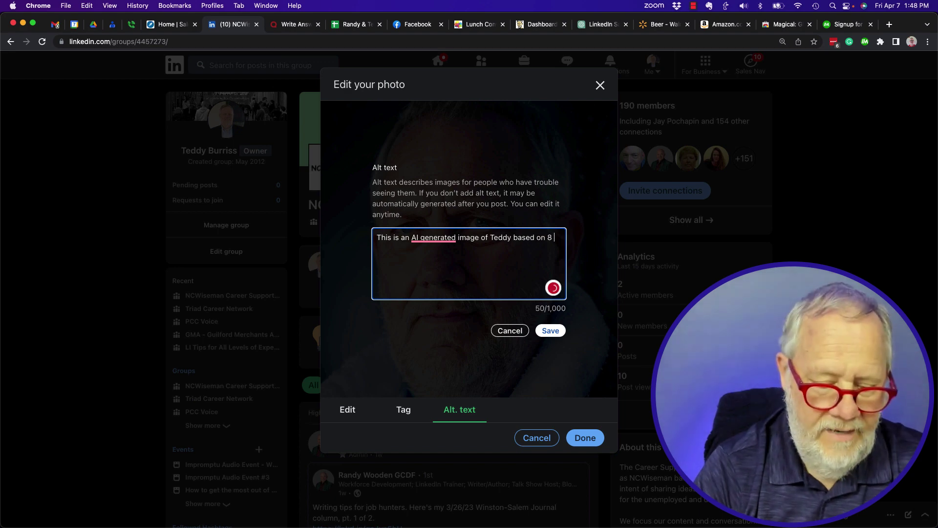
text(other images.)
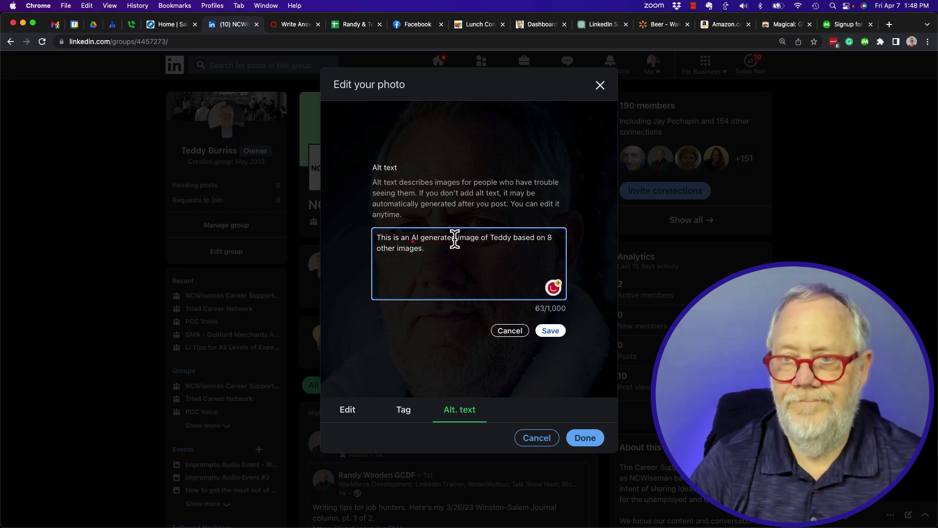
mouse_move(440, 248)
click(439, 266)
click(550, 331)
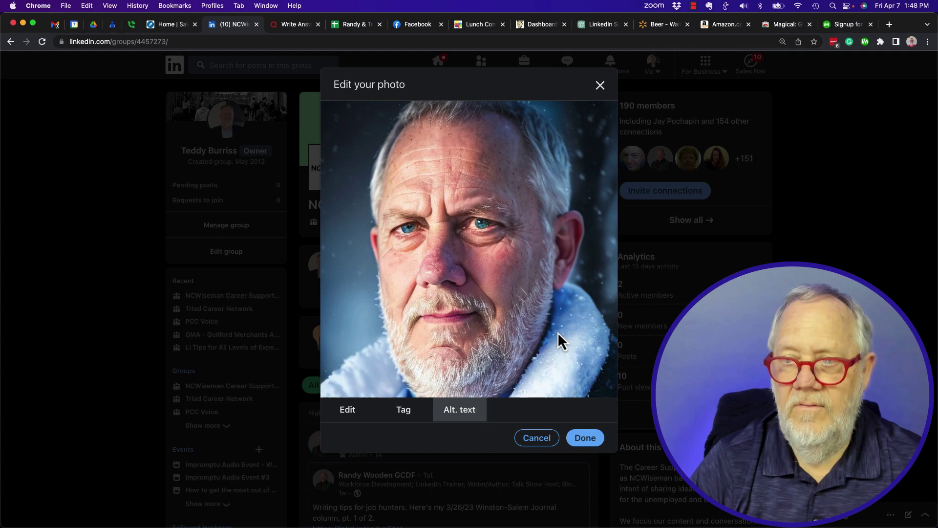
click(589, 440)
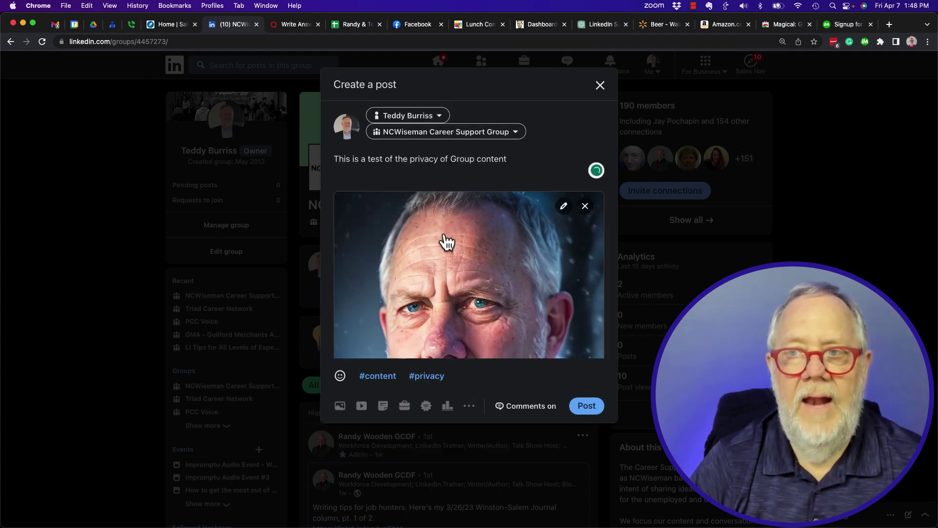
- Put '#testing' on its own line at the top of the post and publish it
key(Up)
text(#testing)
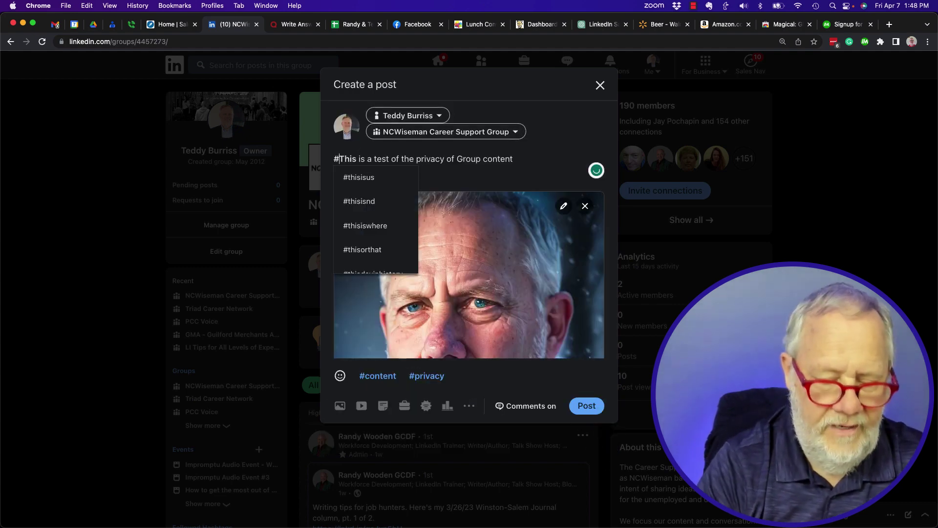
key(Return)
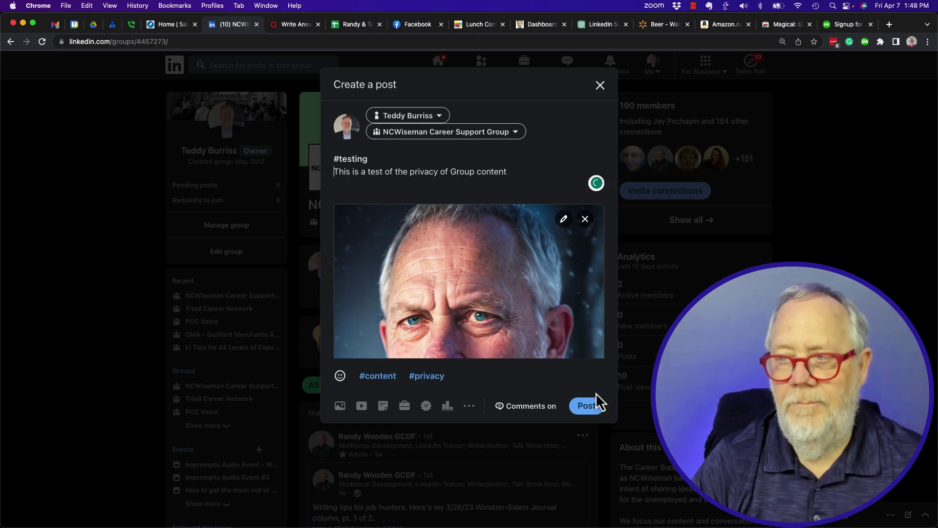
click(588, 407)
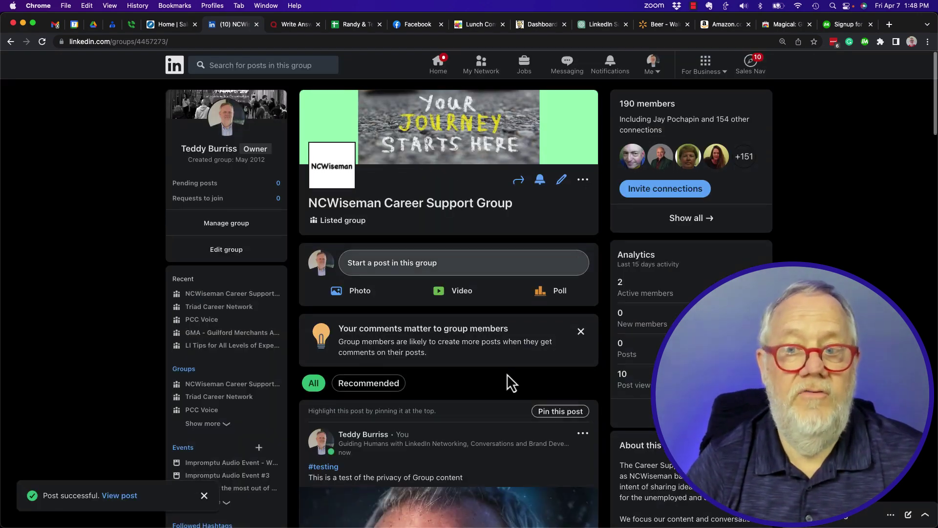
- Copy the link to the new #testing group post from its options menu
scroll(506, 374, down, 5)
scroll(508, 379, down, 3)
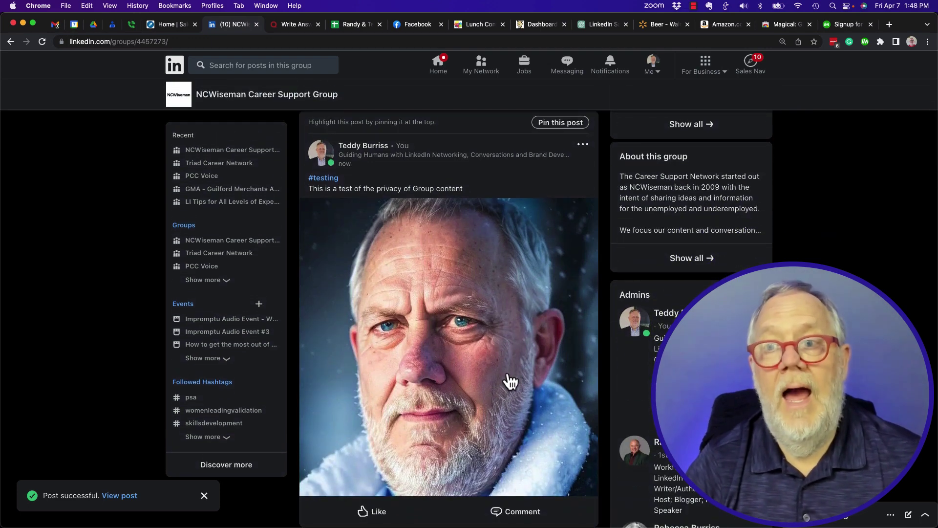
click(583, 144)
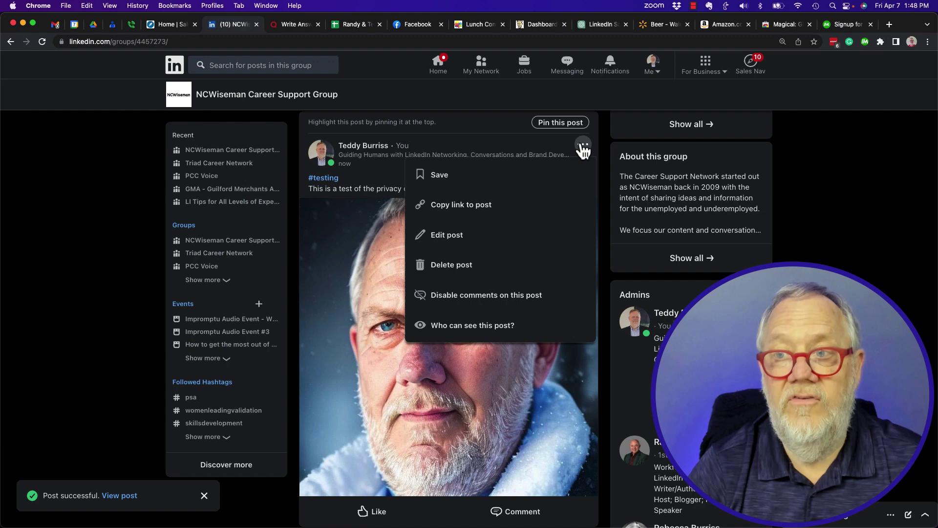
click(447, 205)
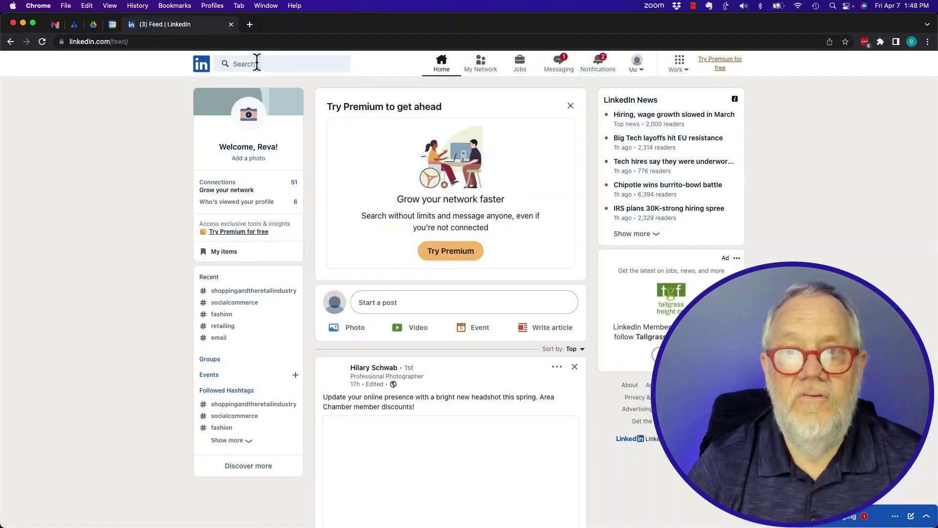
- Paste the copied group post link into the address bar and load it
click(176, 42)
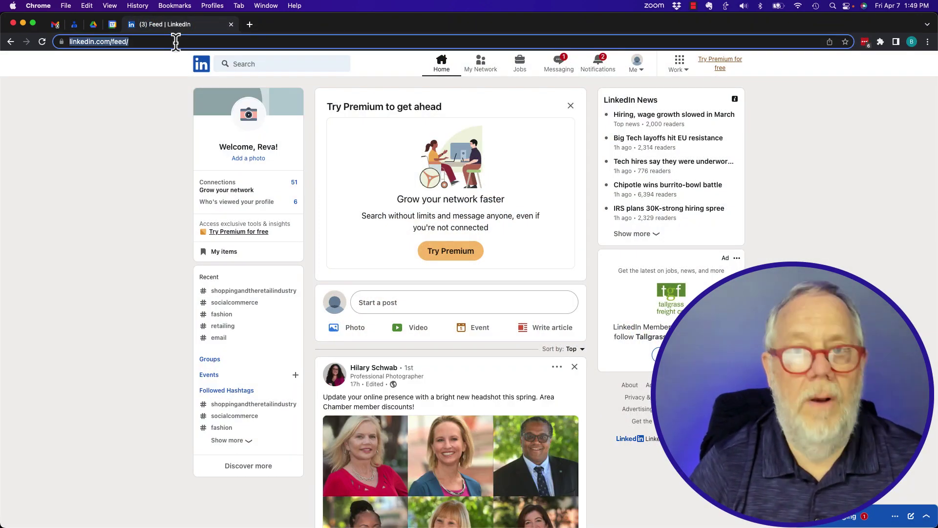
key(super+v)
key(Return)
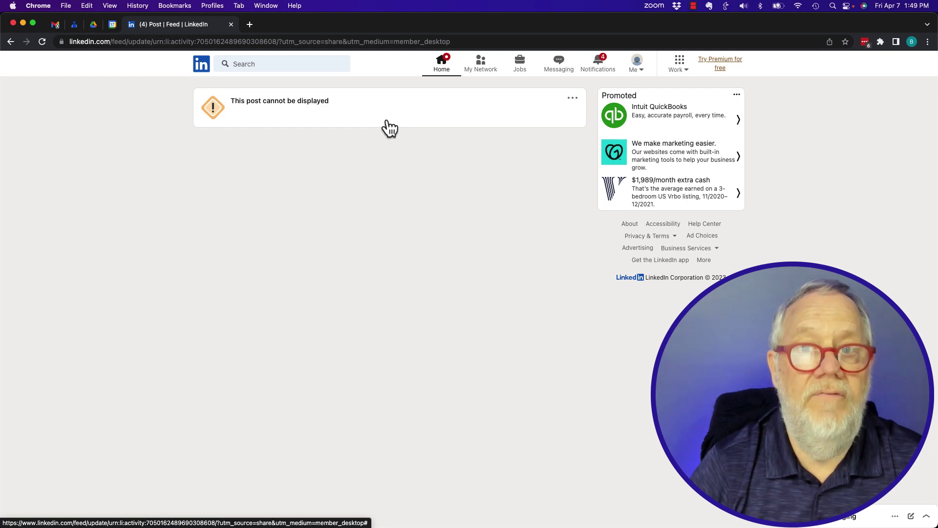
- Open the post author's profile from recent searches and filter their full activity to Posts
click(232, 64)
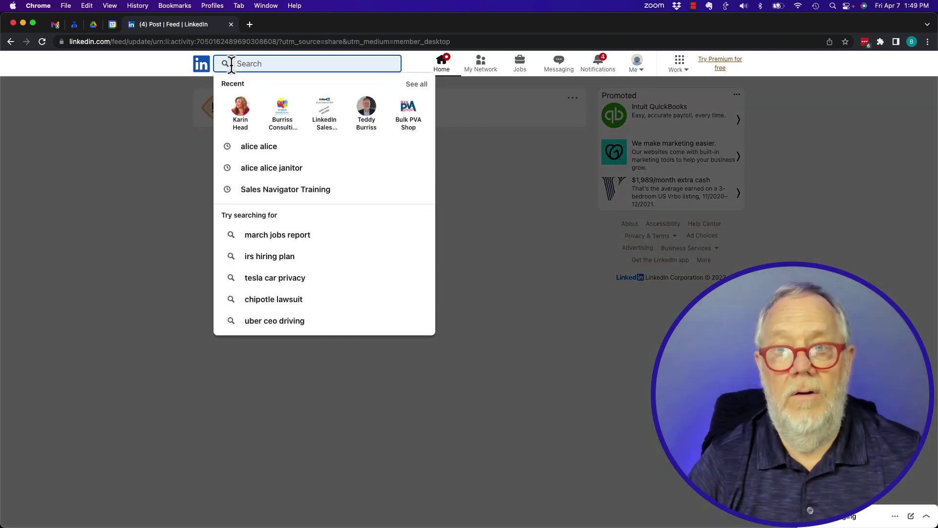
click(367, 110)
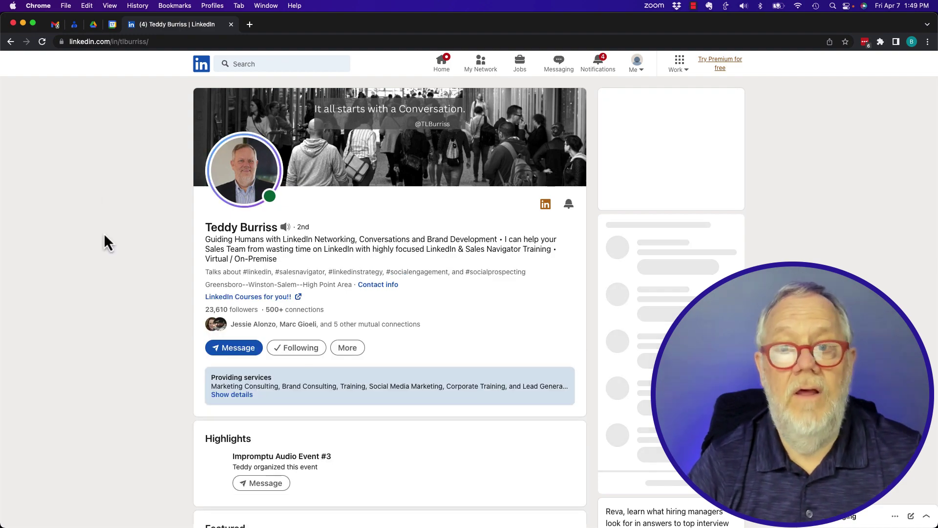
scroll(103, 233, down, 10)
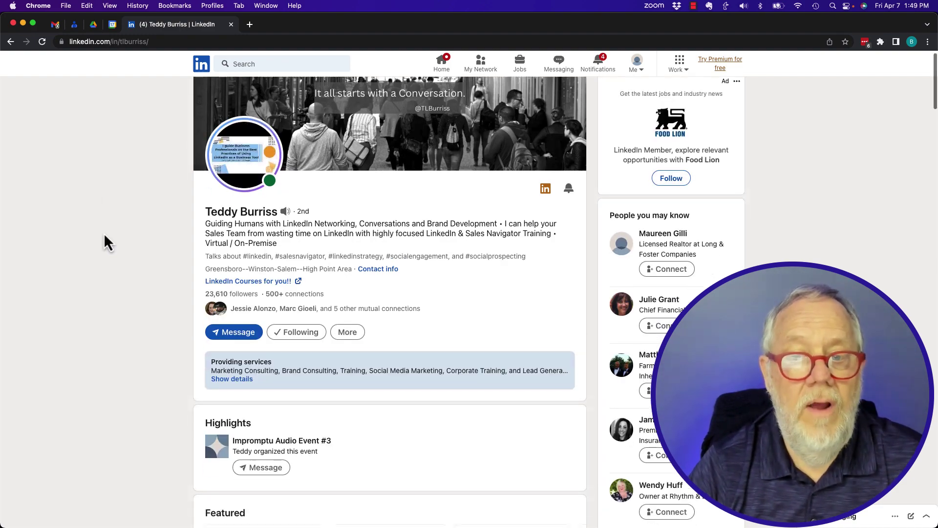
scroll(103, 233, down, 2)
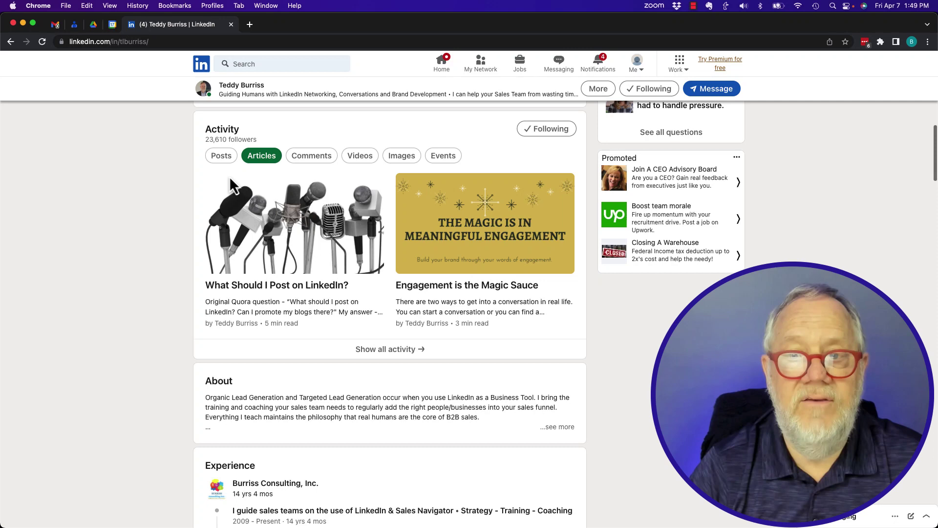
click(377, 350)
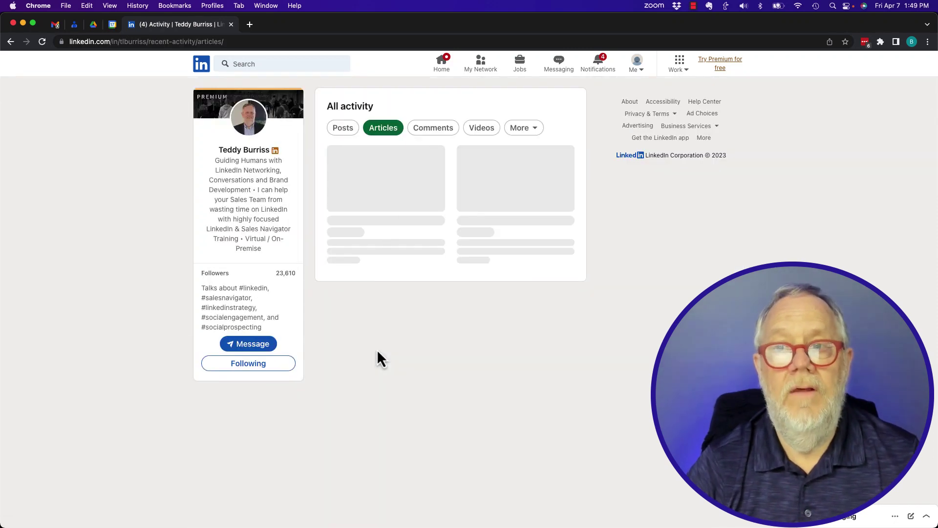
click(343, 131)
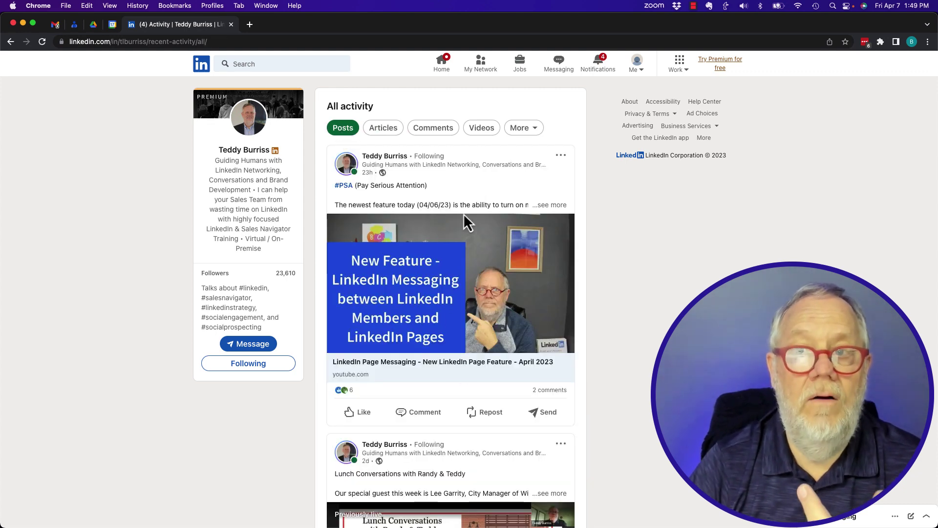
scroll(492, 251, down, 10)
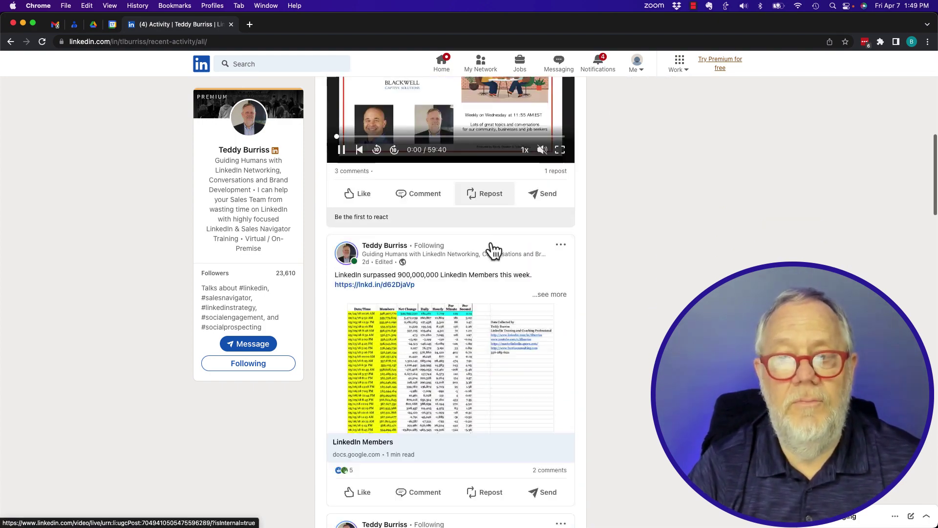
scroll(492, 245, down, 2)
scroll(491, 243, up, 15)
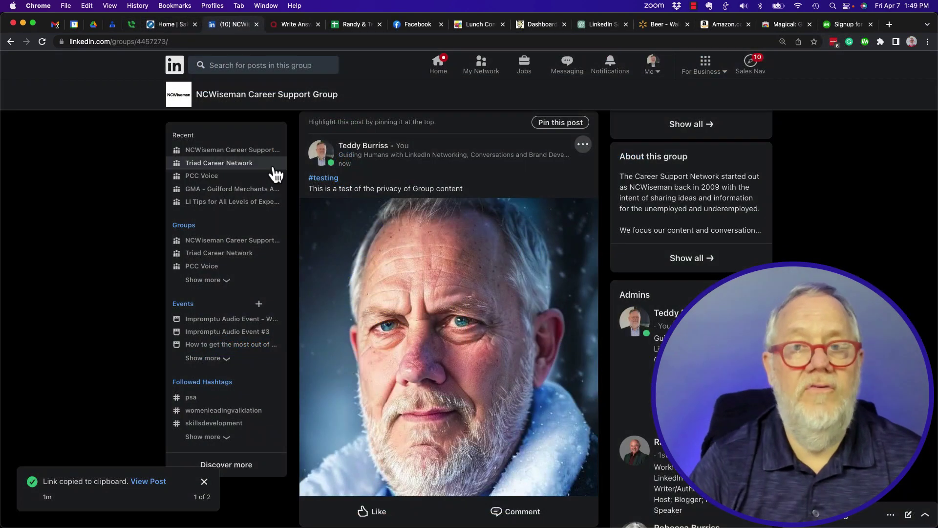
- Go to the home feed, load new posts, reload the page and scroll down the feed
click(182, 72)
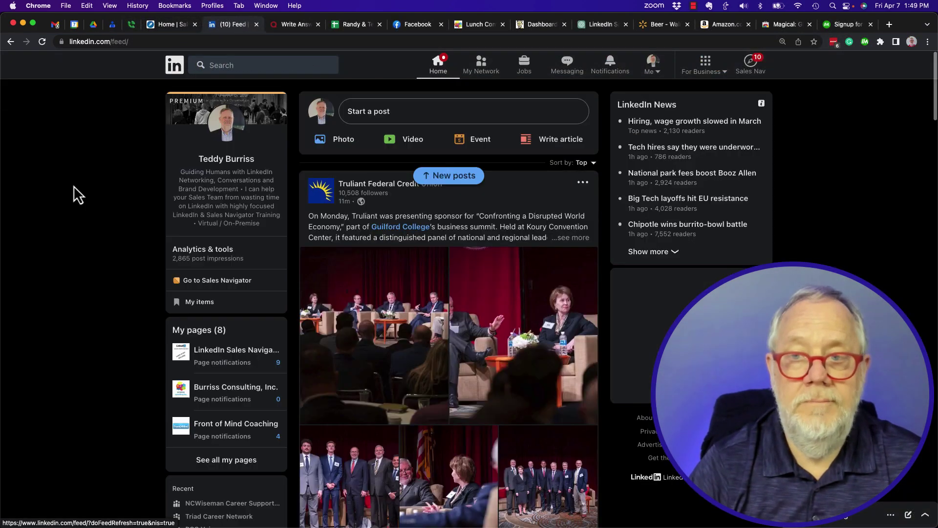
click(444, 175)
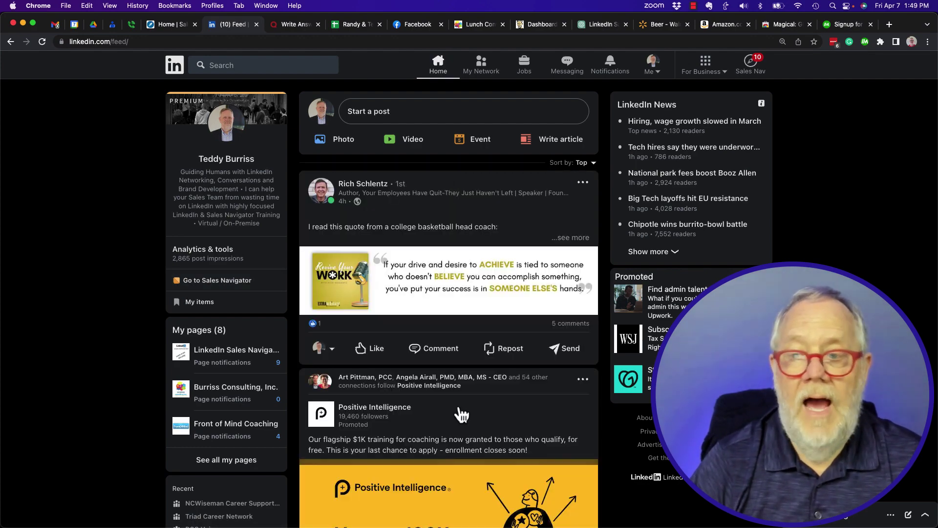
scroll(461, 414, down, 5)
scroll(460, 414, down, 12)
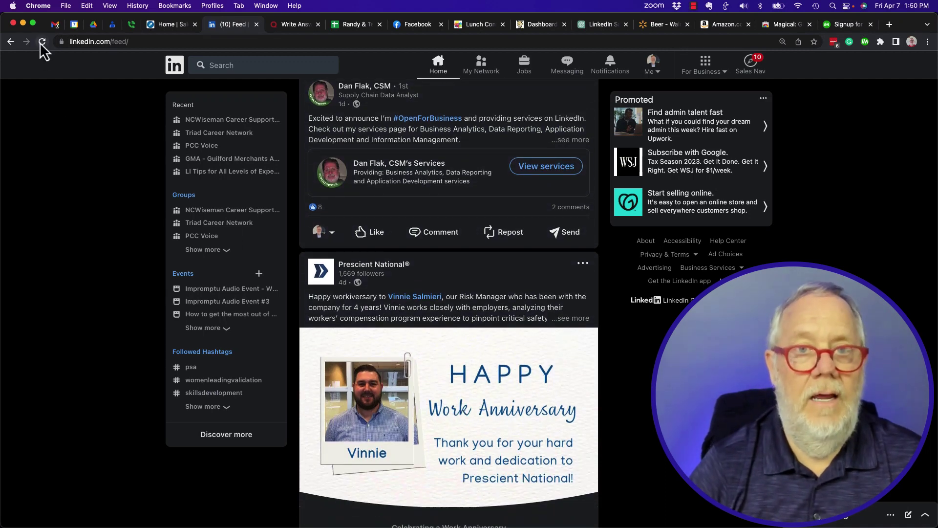
click(43, 42)
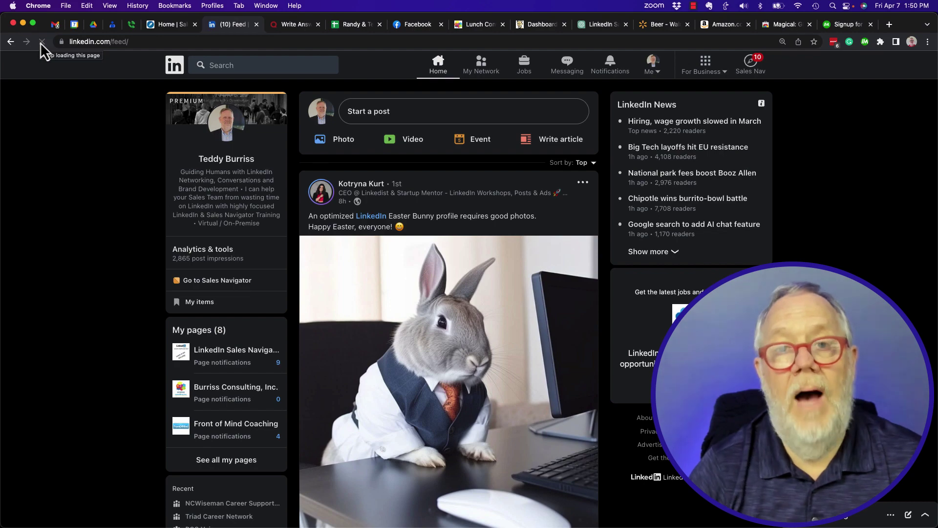
scroll(431, 308, down, 10)
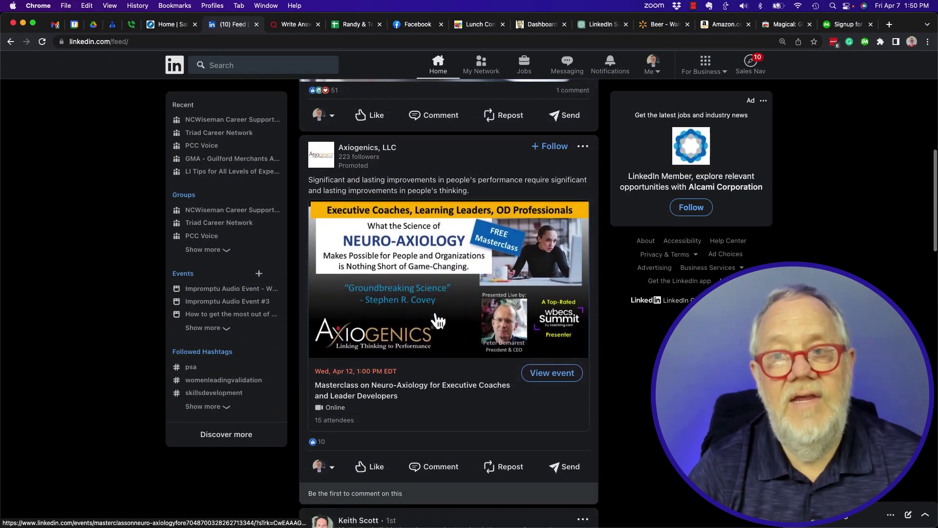
scroll(436, 313, down, 6)
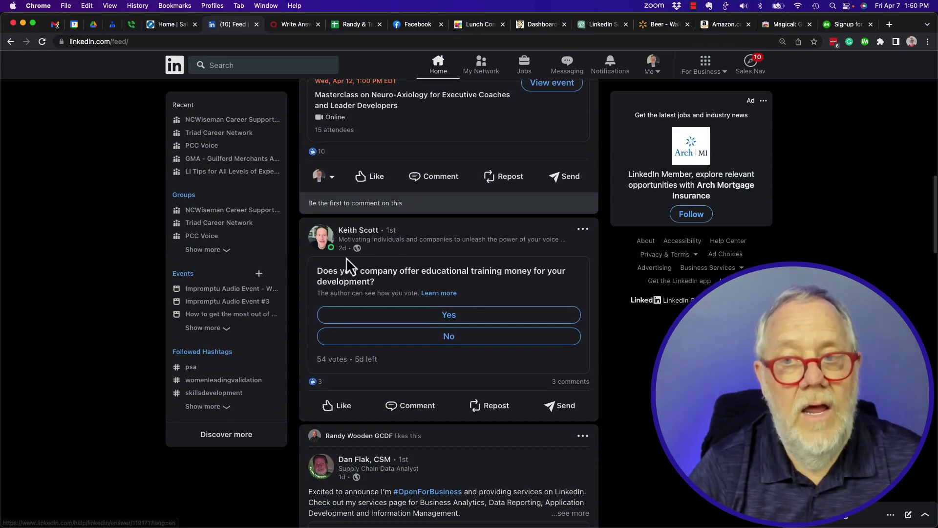
scroll(405, 349, down, 7)
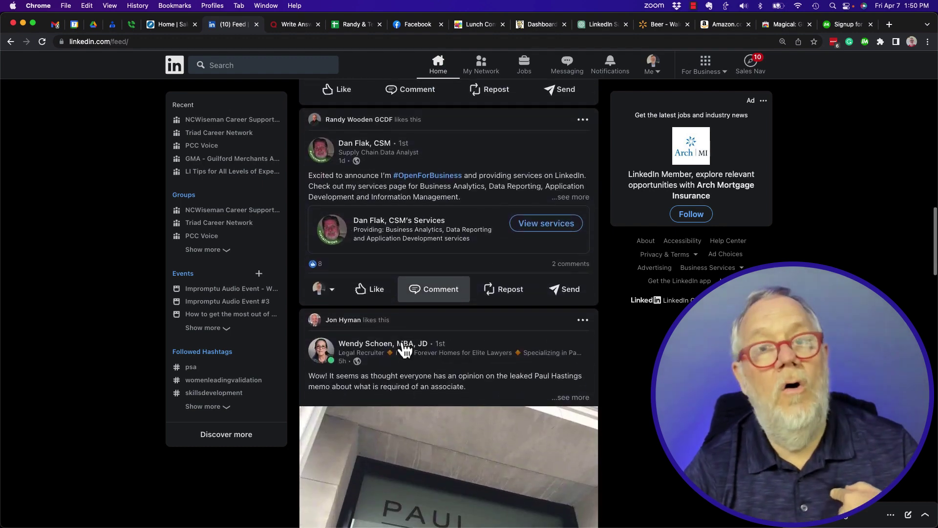
scroll(405, 350, down, 4)
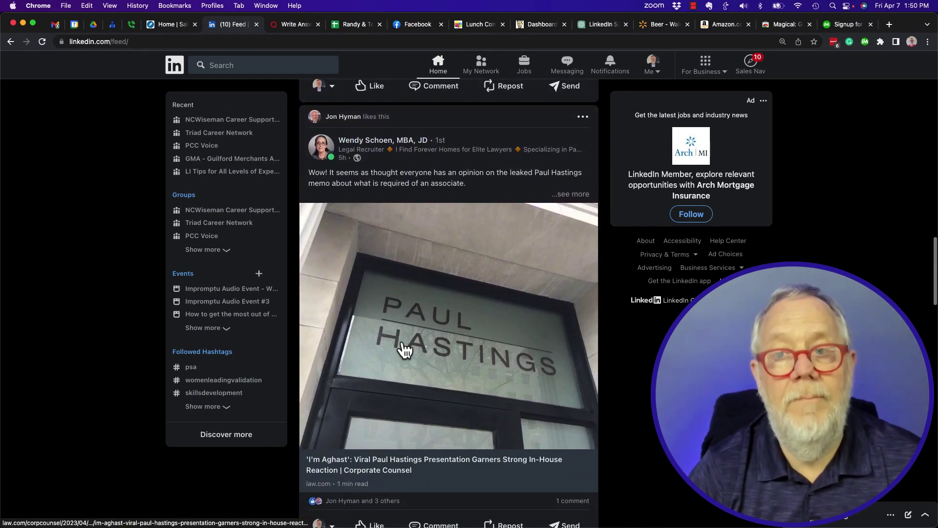
scroll(405, 350, down, 14)
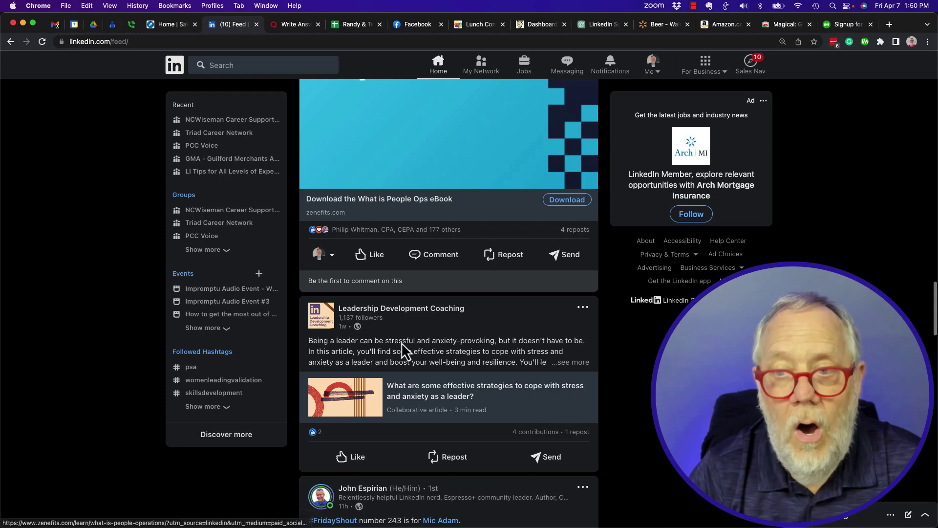
scroll(401, 343, down, 1)
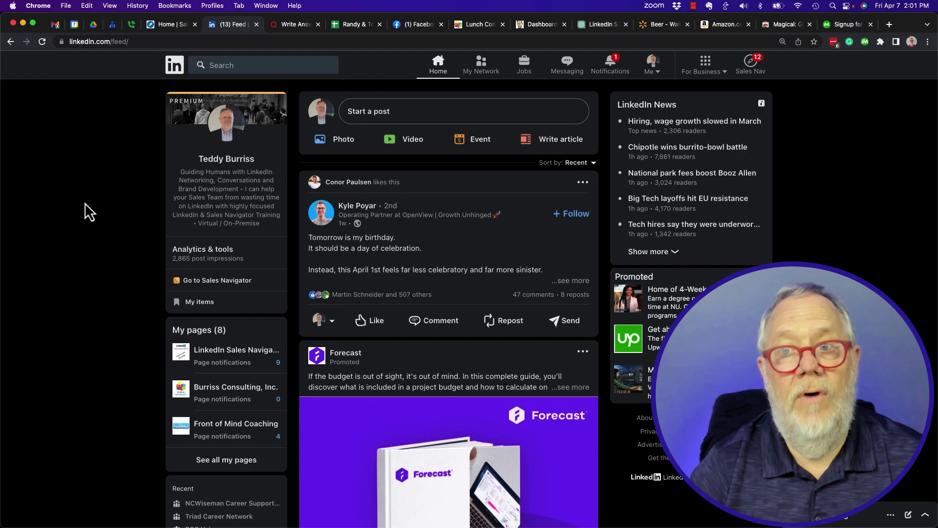
- Start a new post with NCWiseman Career Support Group as its audience
click(380, 112)
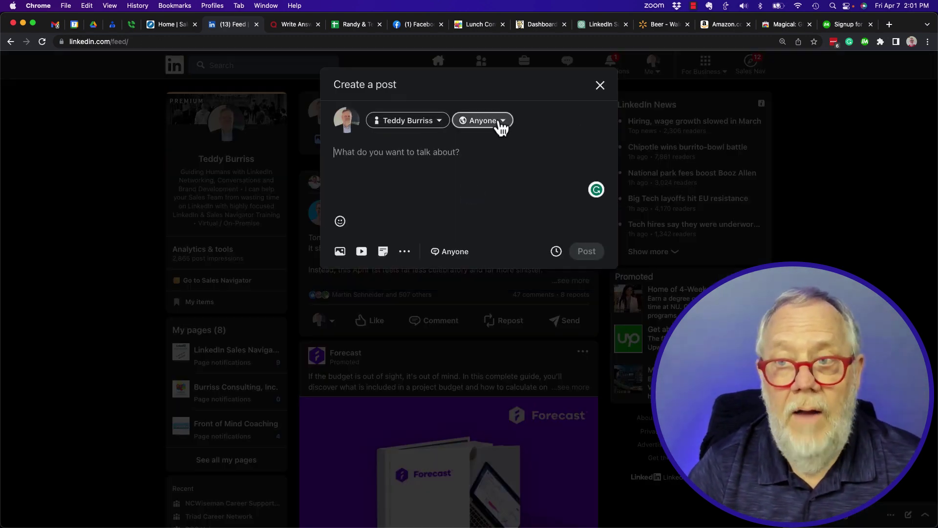
click(501, 126)
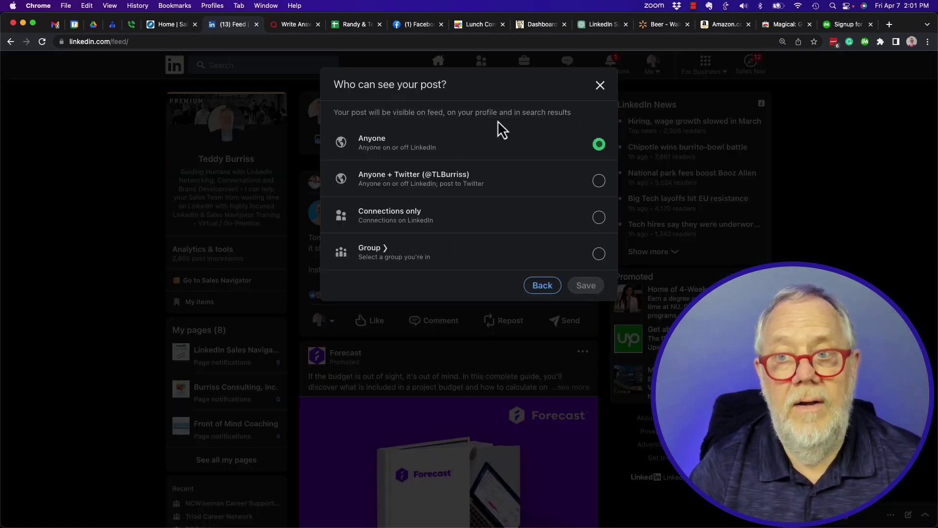
click(379, 251)
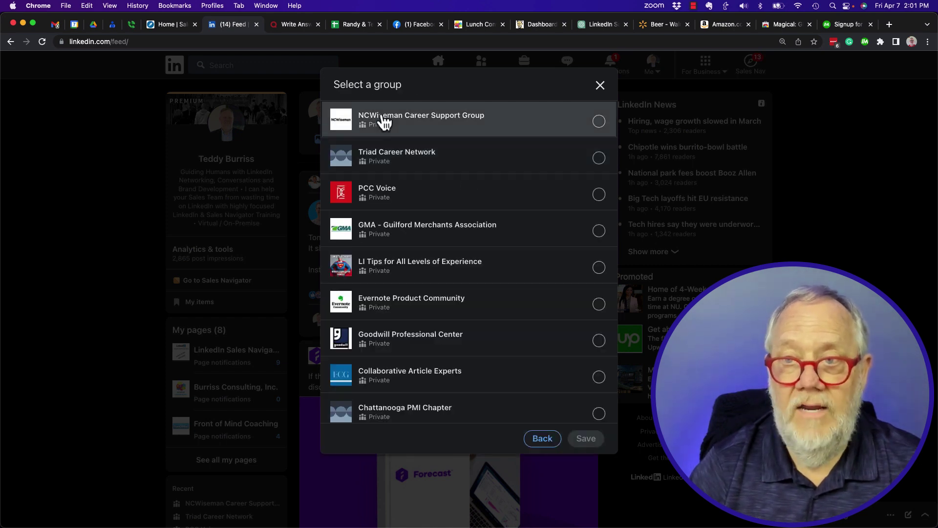
click(381, 121)
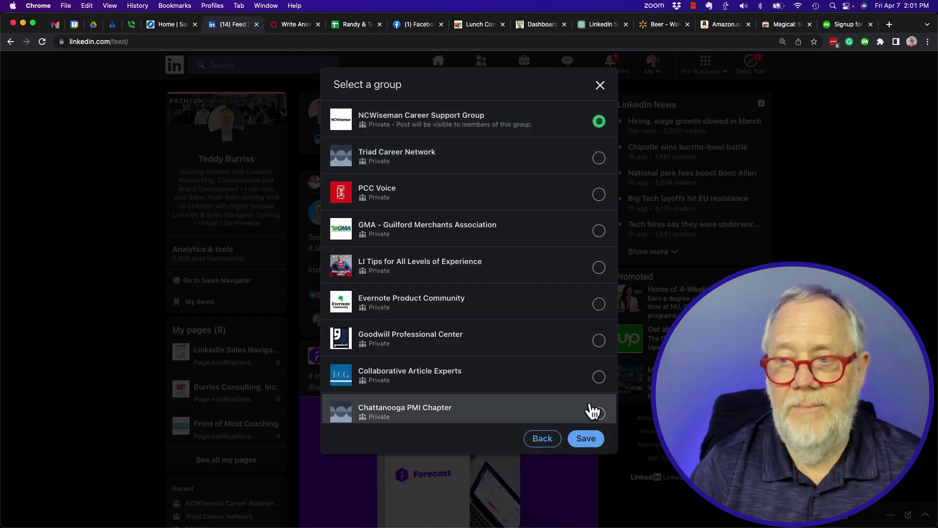
click(586, 438)
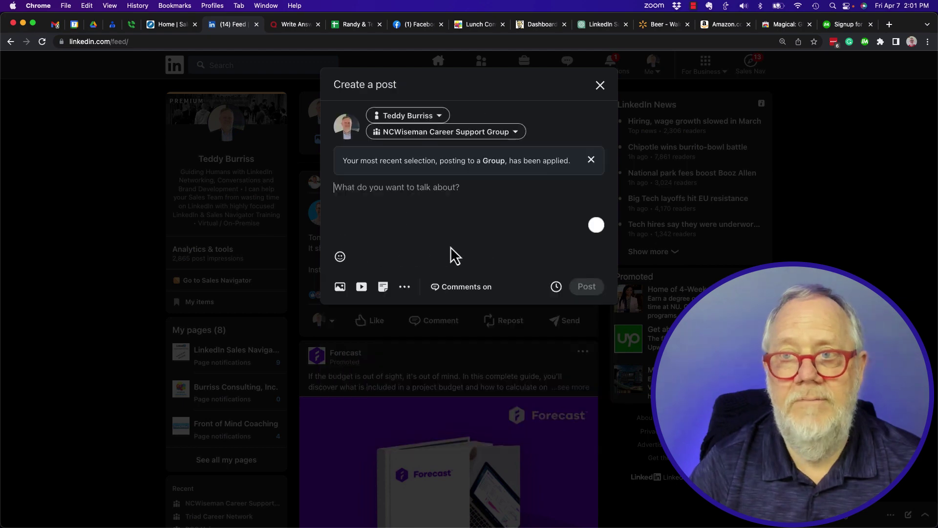
- Attach IMG_4182.JPG to the group post
click(341, 288)
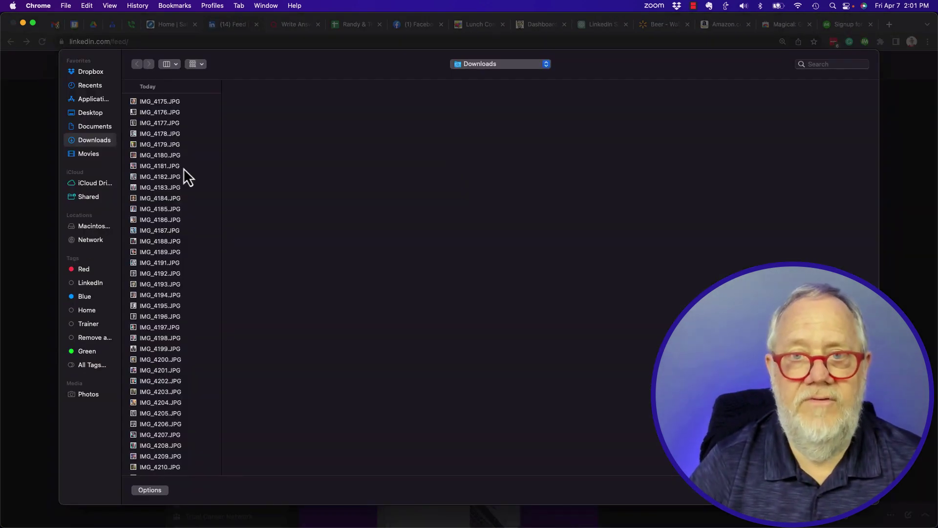
click(158, 177)
double_click(157, 177)
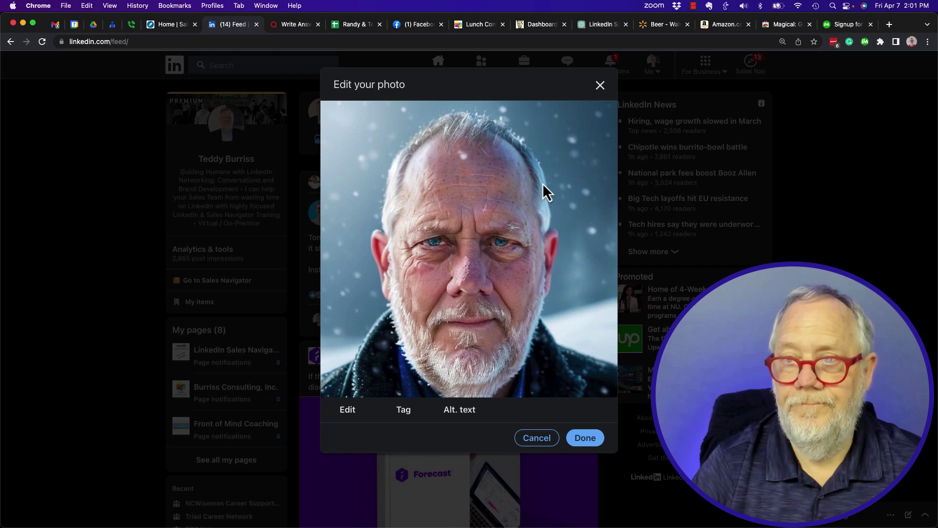
- Save alt text identifying the photo as an AI image of the author
click(452, 414)
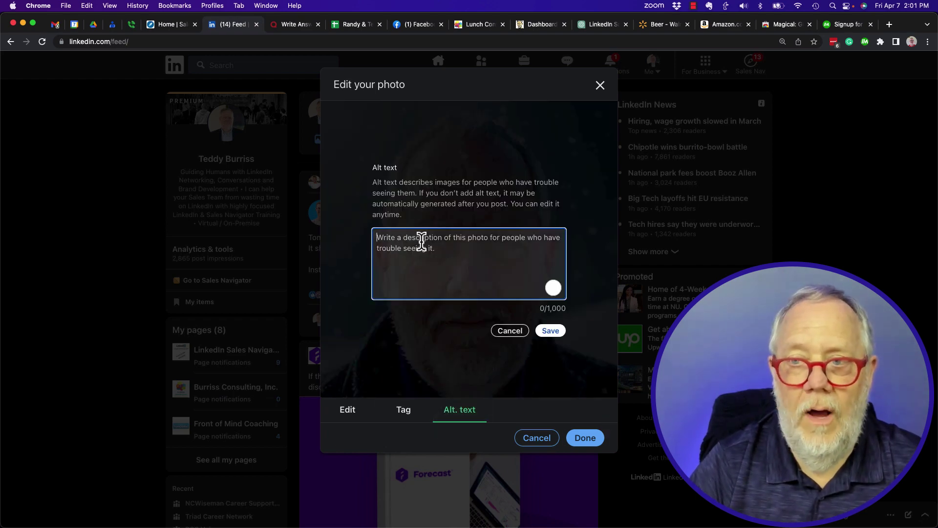
text(AI Im)
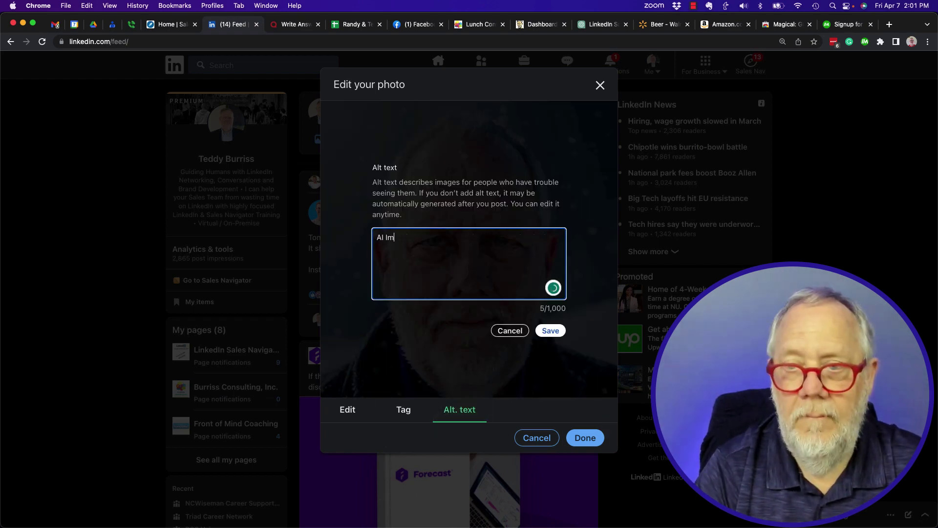
text(age abou)
key(BackSpace)
key(BackSpace)
key(BackSpace)
key(BackSpace)
text(of )
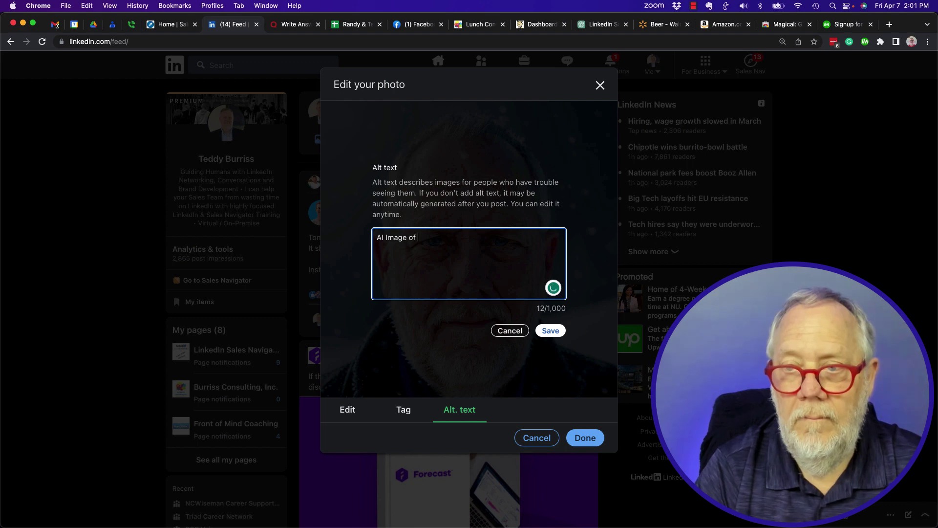
text(Teddy Burriss)
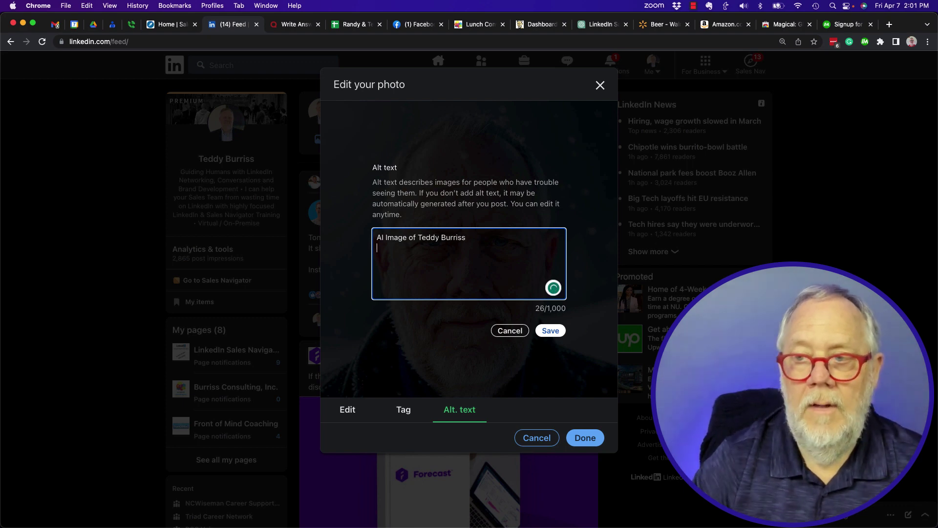
click(560, 331)
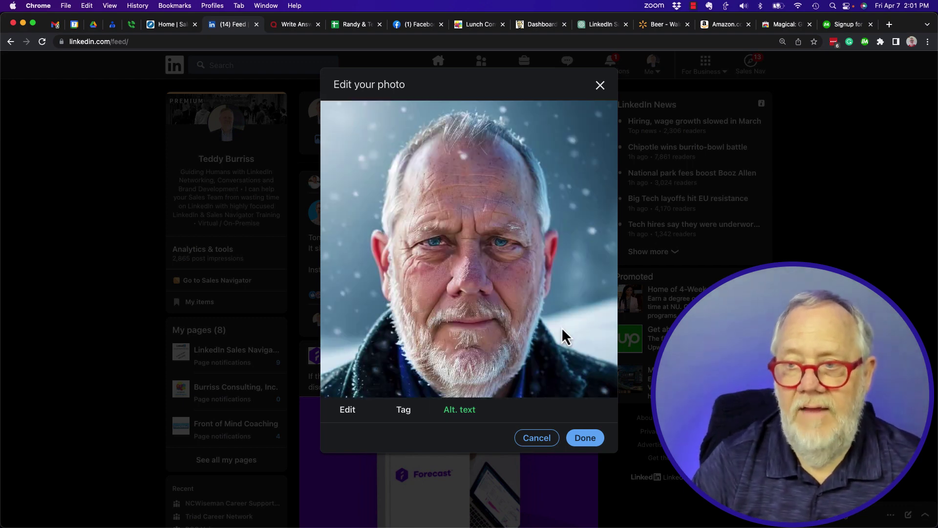
click(586, 438)
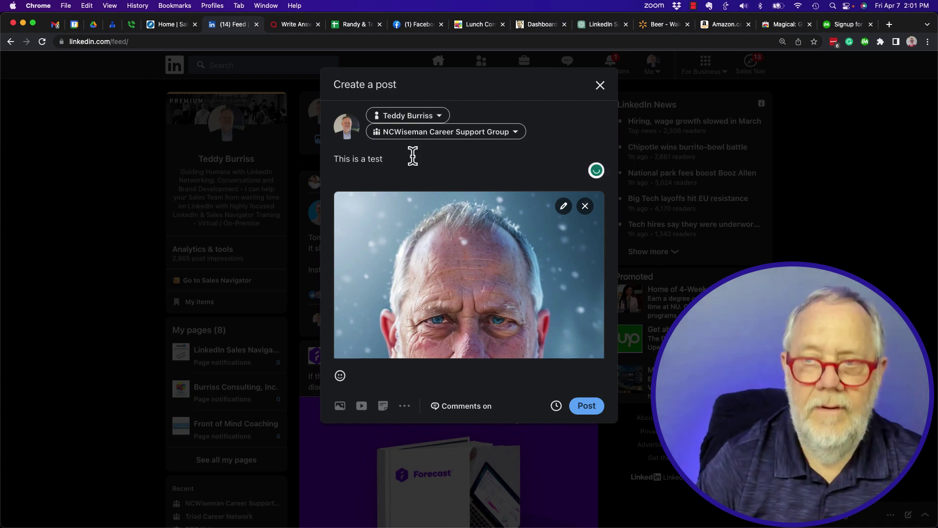
- Publish the 'This is a test' photo post to the group and reload the home feed
click(589, 407)
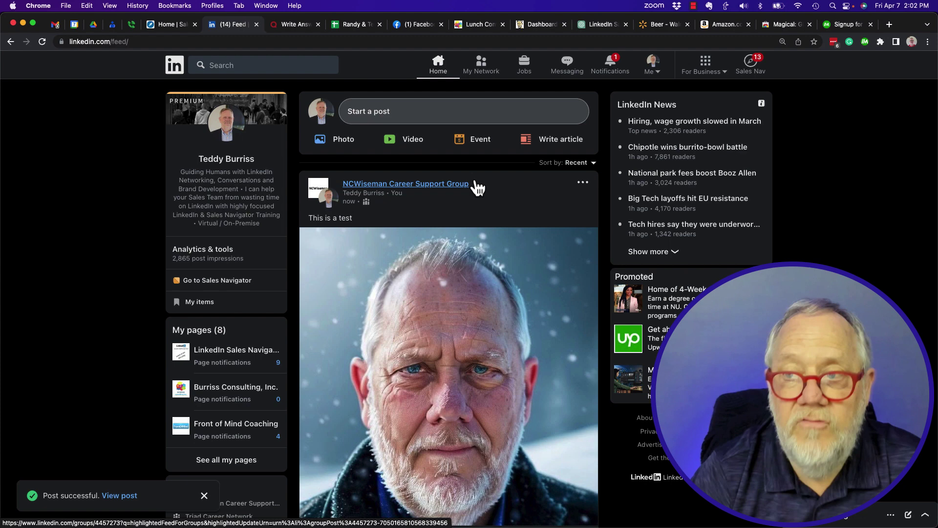
click(42, 42)
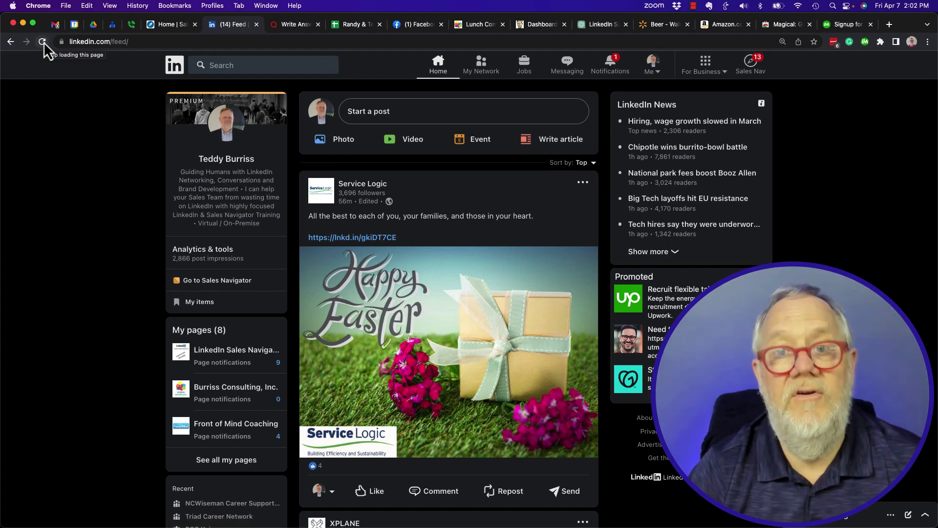
- Open the author's own profile and scroll to its Activity section
click(239, 164)
scroll(444, 340, down, 3)
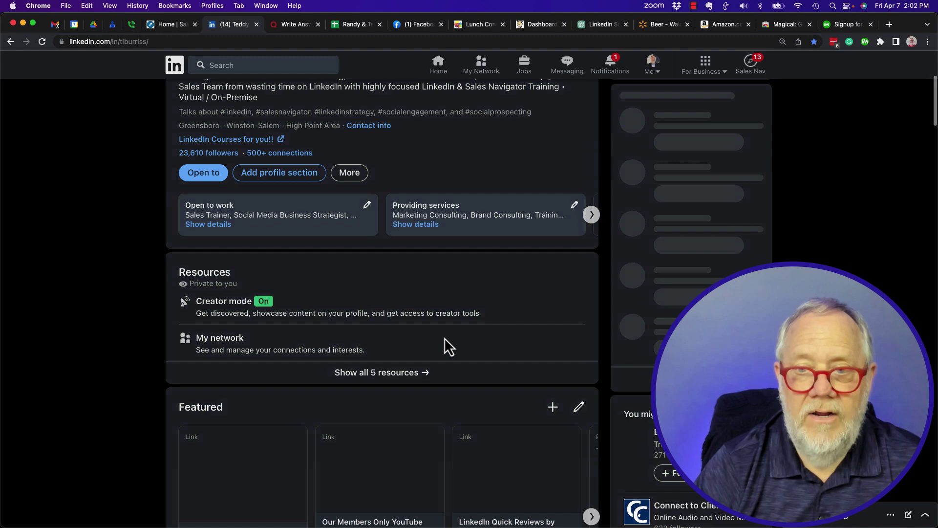
scroll(446, 342, down, 10)
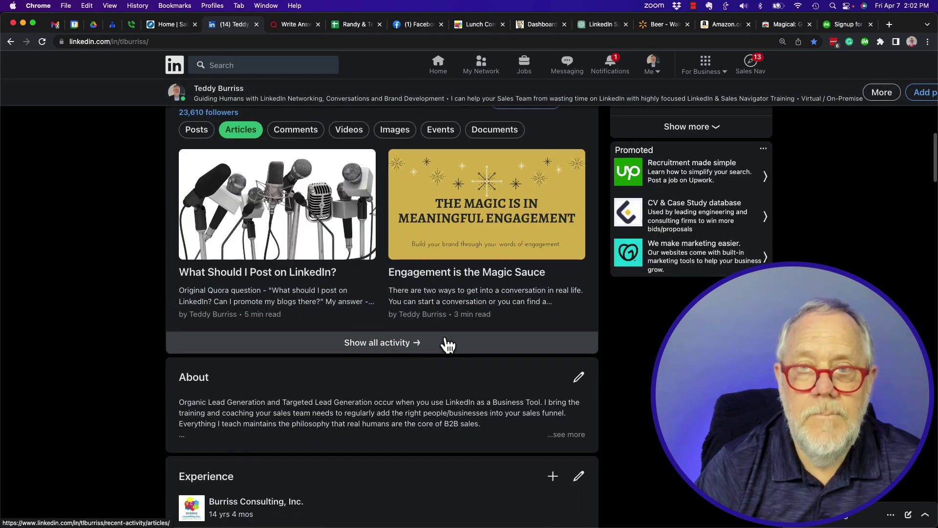
scroll(447, 345, up, 1)
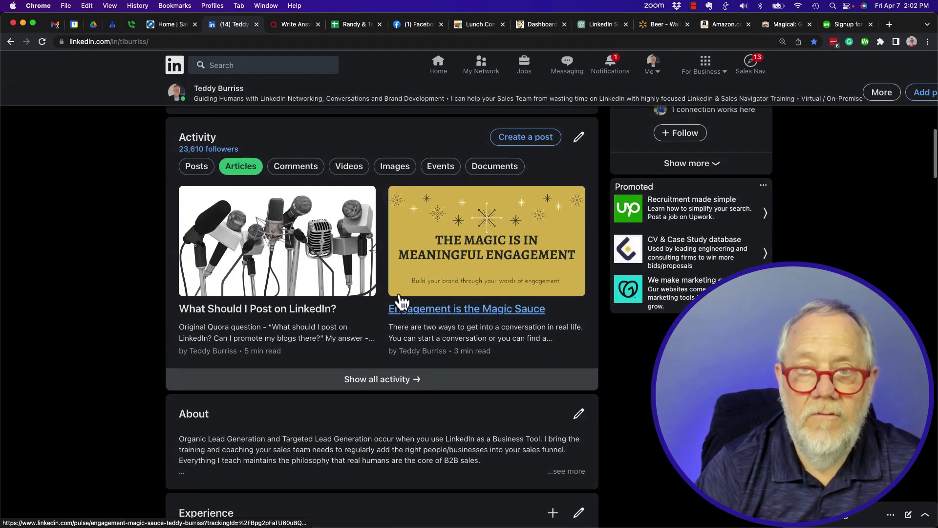
- Show all activity and review the 'This is a test' and #testing group posts
click(384, 391)
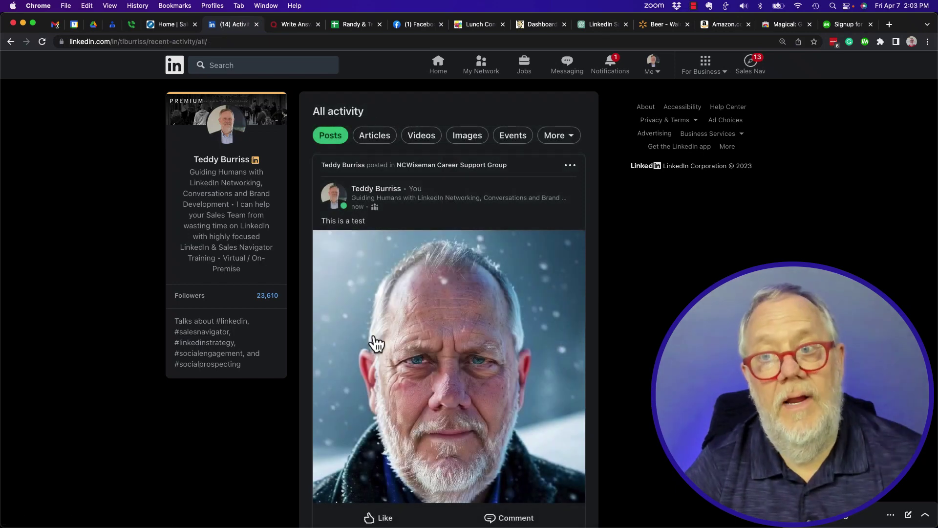
scroll(477, 383, down, 10)
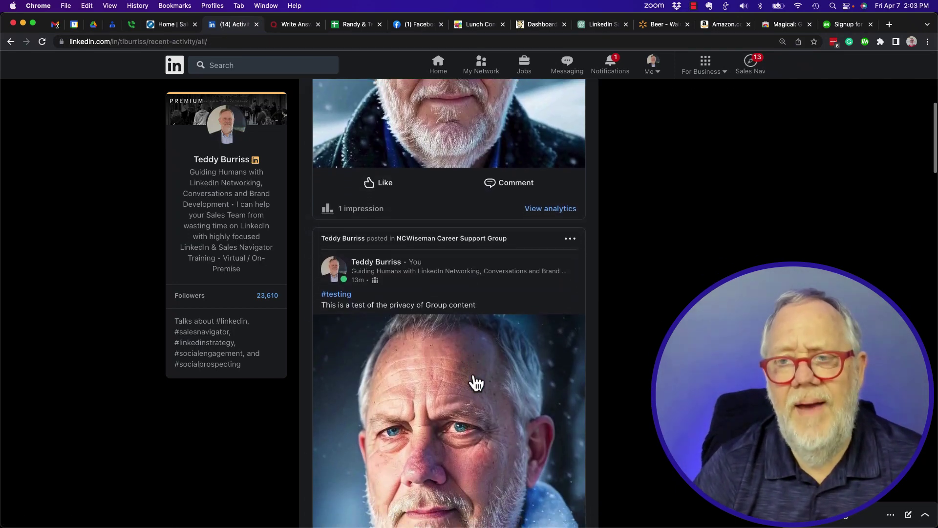
scroll(477, 383, up, 2)
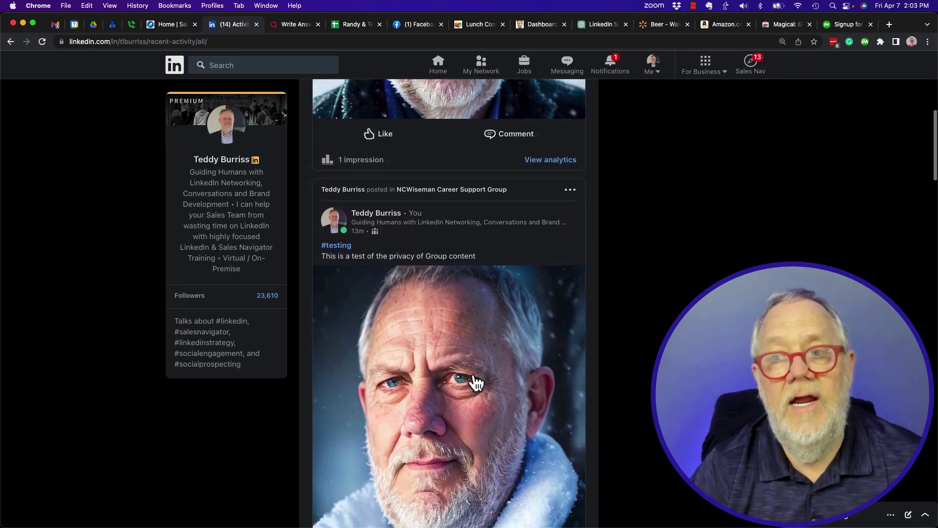
scroll(477, 383, down, 1)
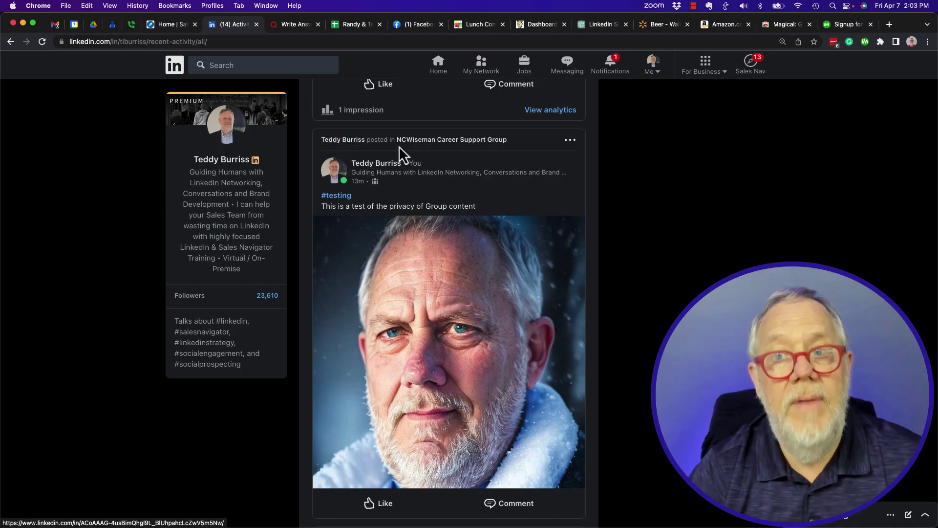
scroll(465, 266, up, 10)
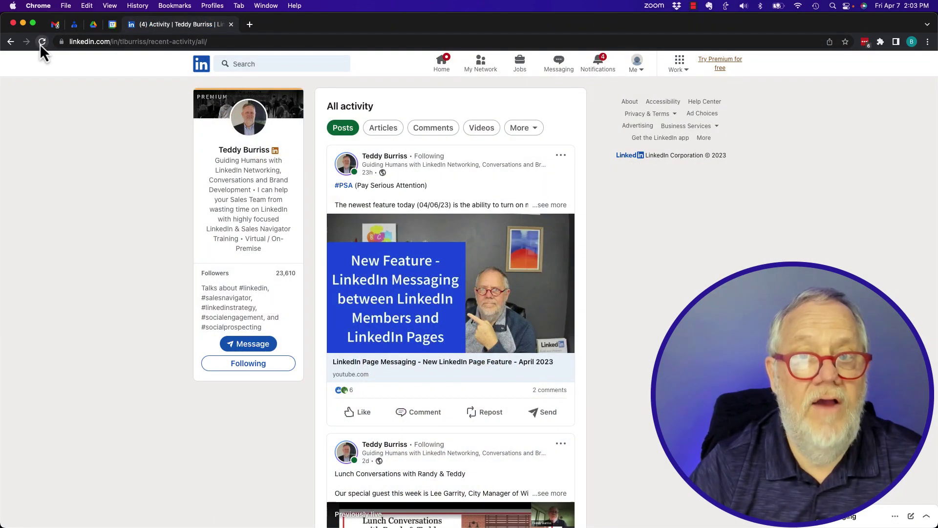
- Reload the author's activity page in the non-member browser and scroll through it
click(41, 43)
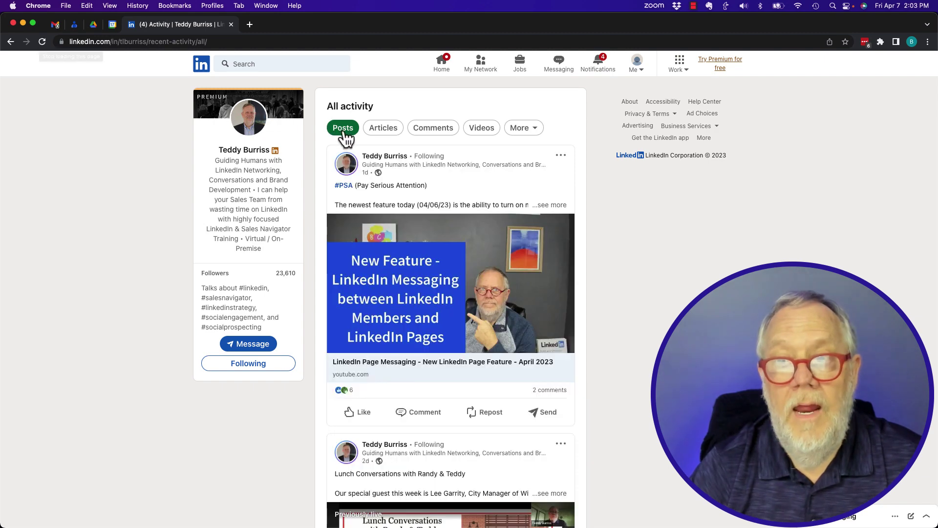
scroll(435, 347, down, 10)
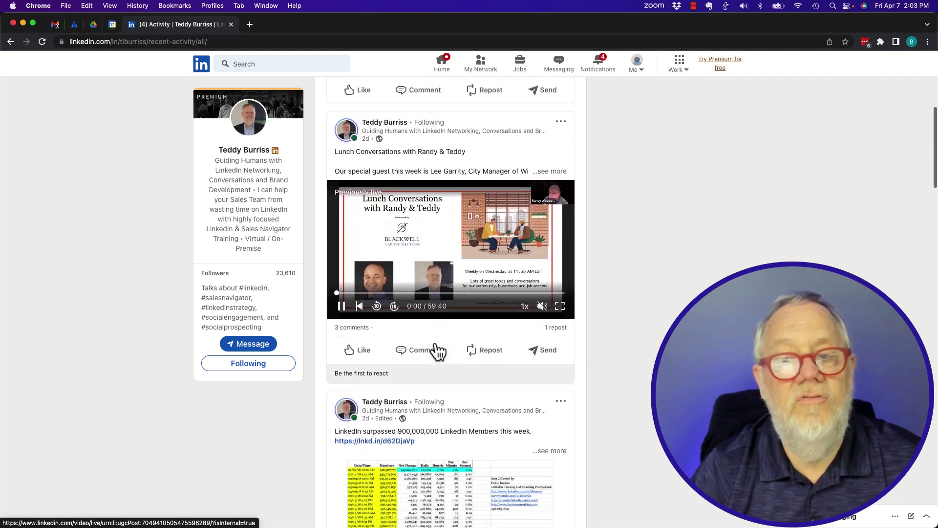
scroll(438, 351, up, 10)
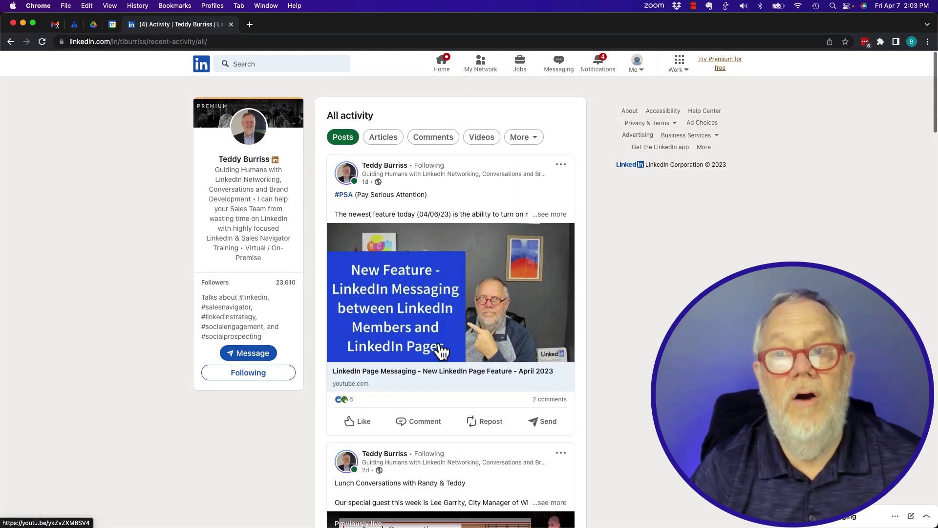
- Filter the activity by Articles, Comments, Videos, Images, then back to Posts
click(392, 135)
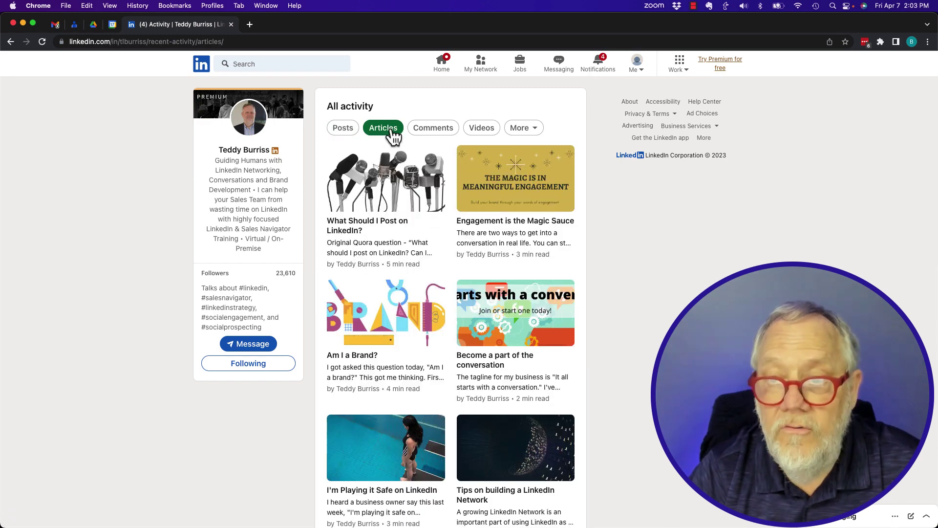
click(436, 137)
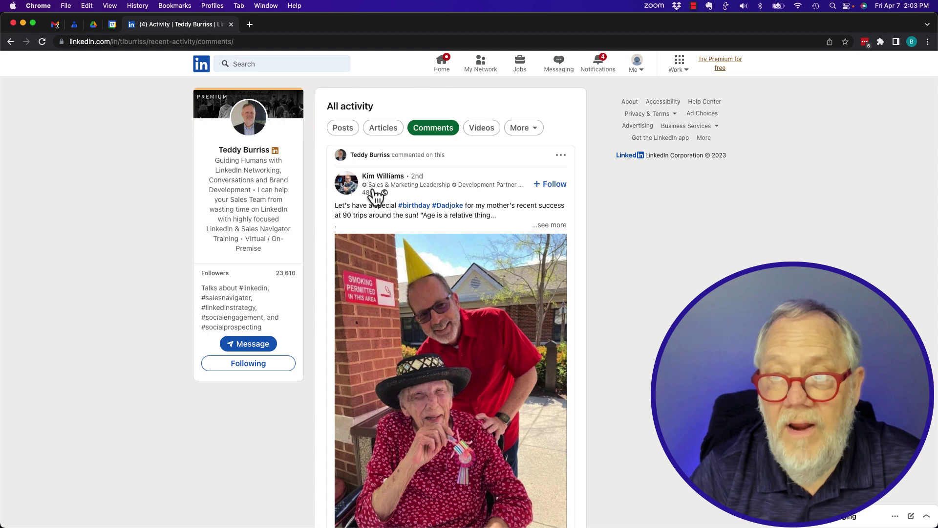
click(481, 131)
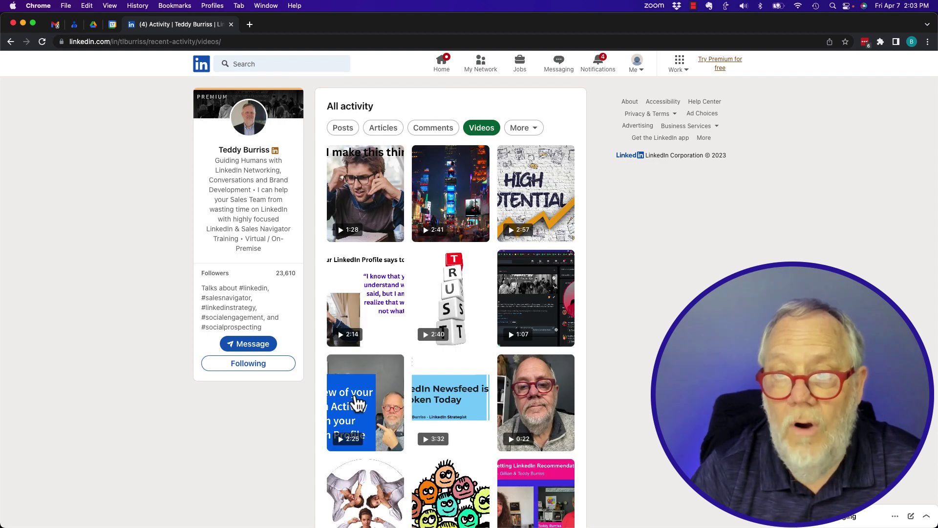
click(525, 128)
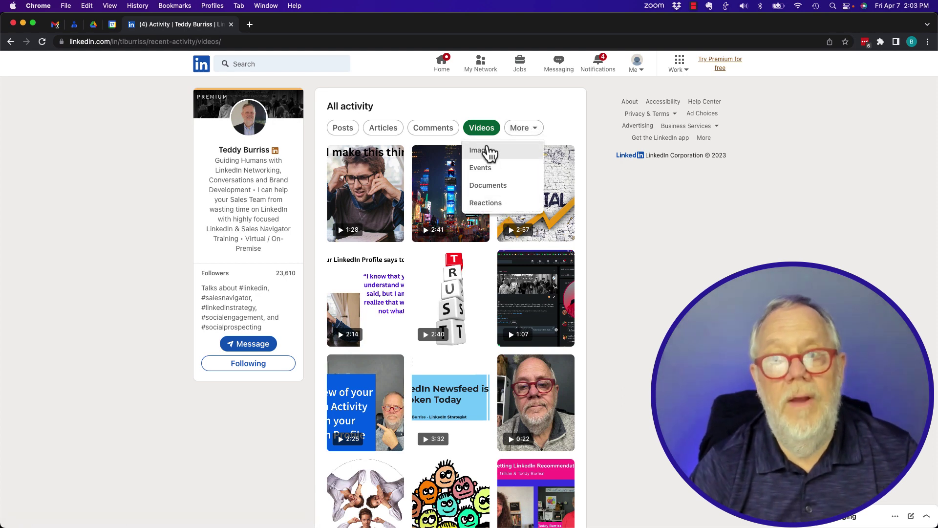
click(486, 152)
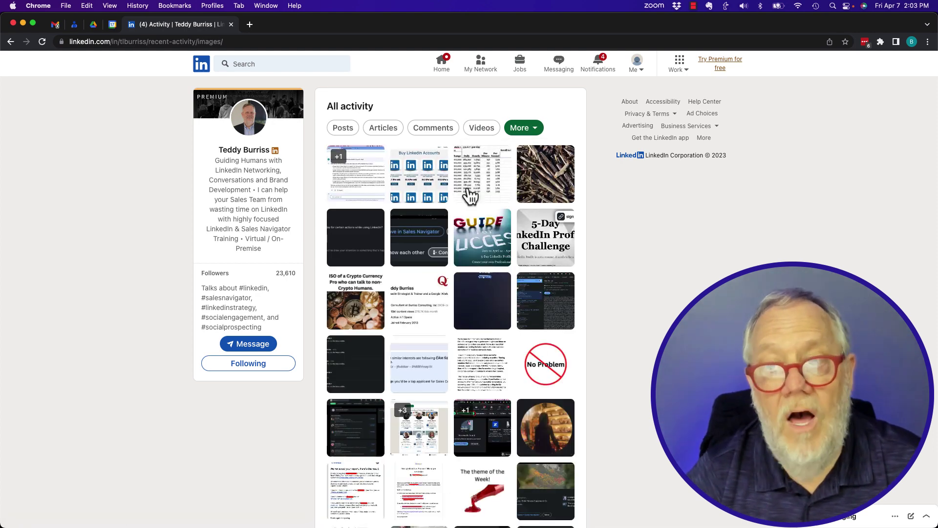
click(344, 133)
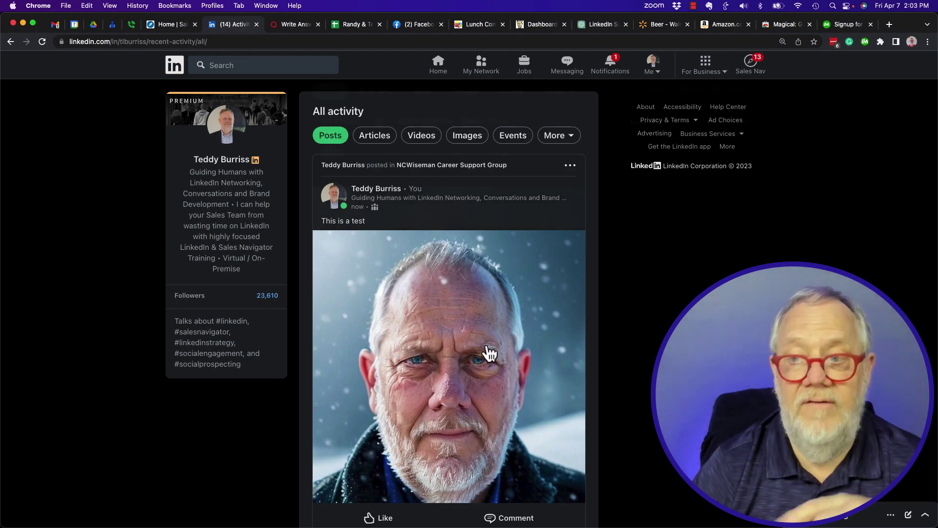
scroll(488, 352, down, 2)
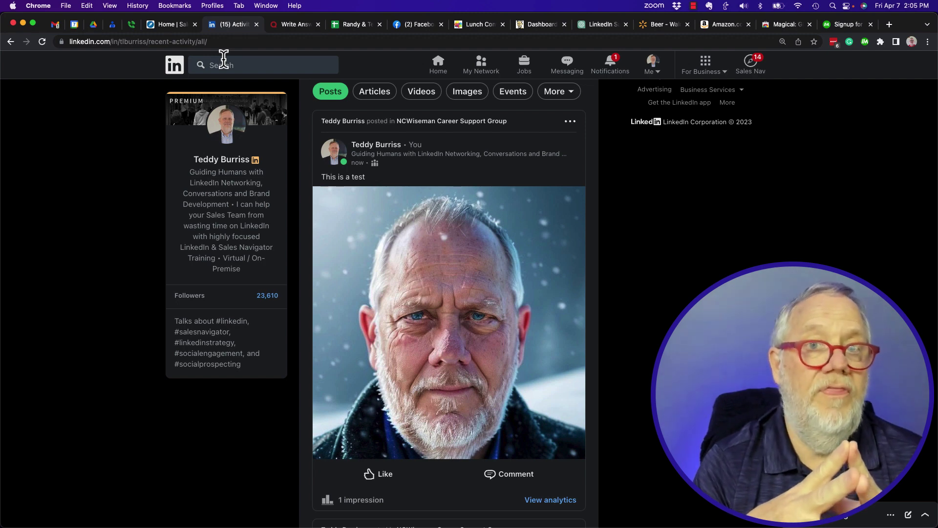
- Open NCWiseman Career Support Group from recent searches and scroll its feed to the 'This is a test' post
click(256, 64)
click(224, 123)
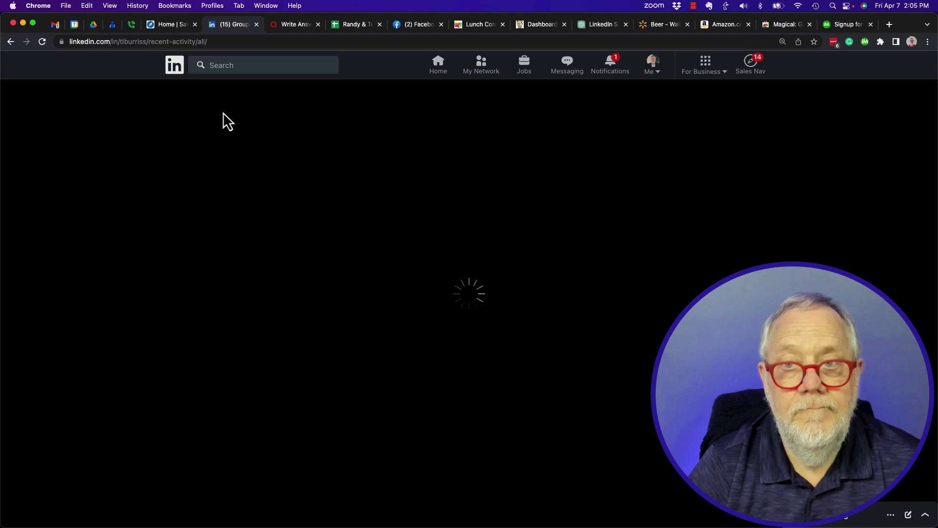
scroll(433, 293, down, 5)
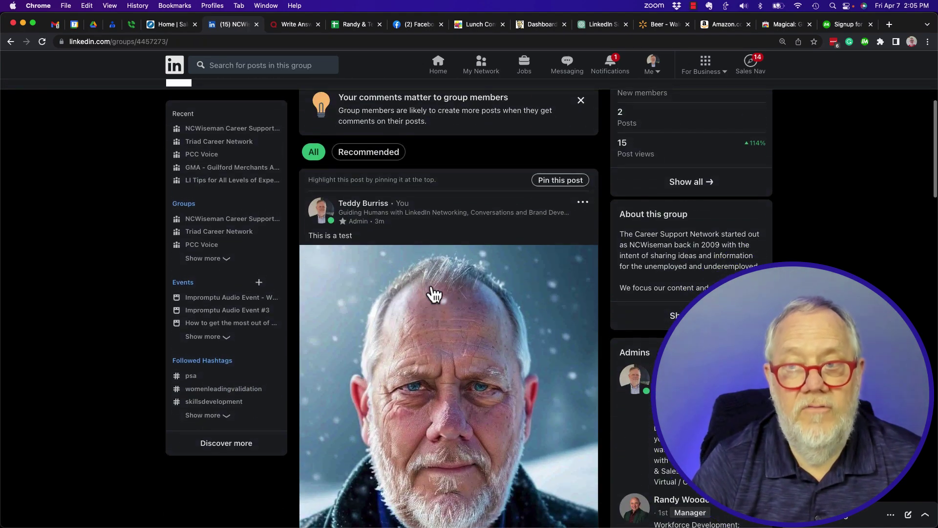
scroll(435, 327, down, 8)
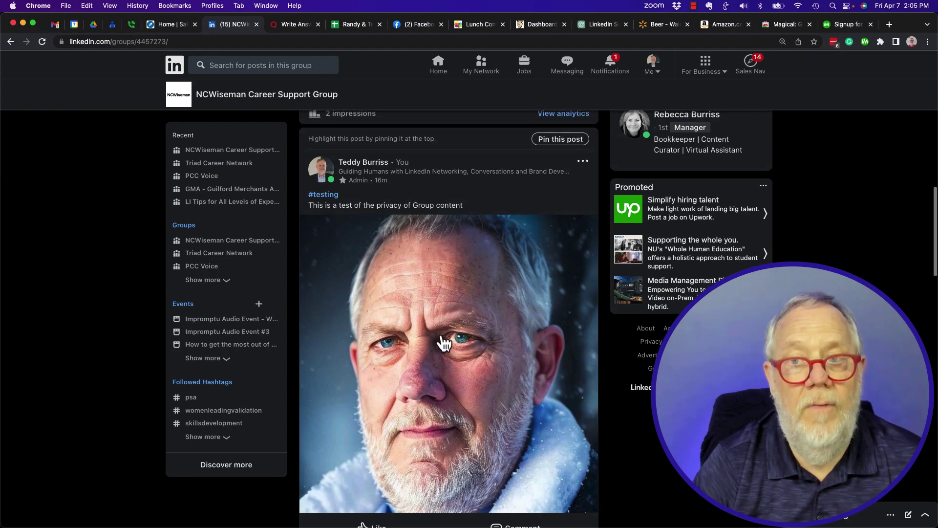
scroll(442, 340, up, 13)
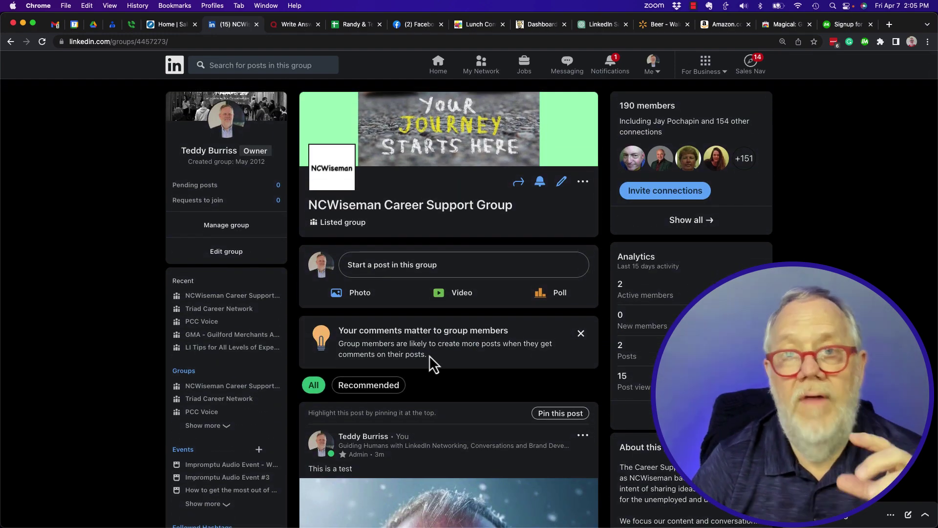